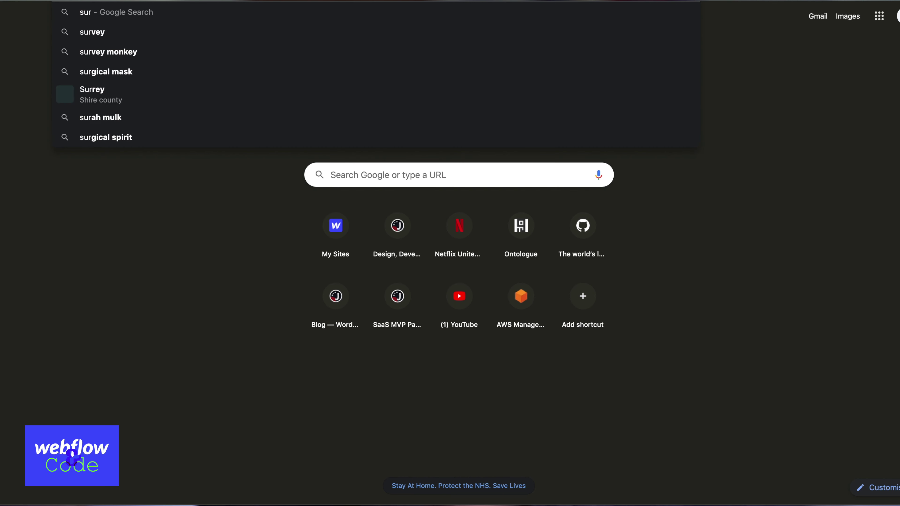
Search Google for 'sr-only' and highlight the Stack Overflow result's snippet
{"action": "key", "text": "BackSpace"}
{"action": "key", "text": "BackSpace"}
{"action": "type", "text": "r-only"}
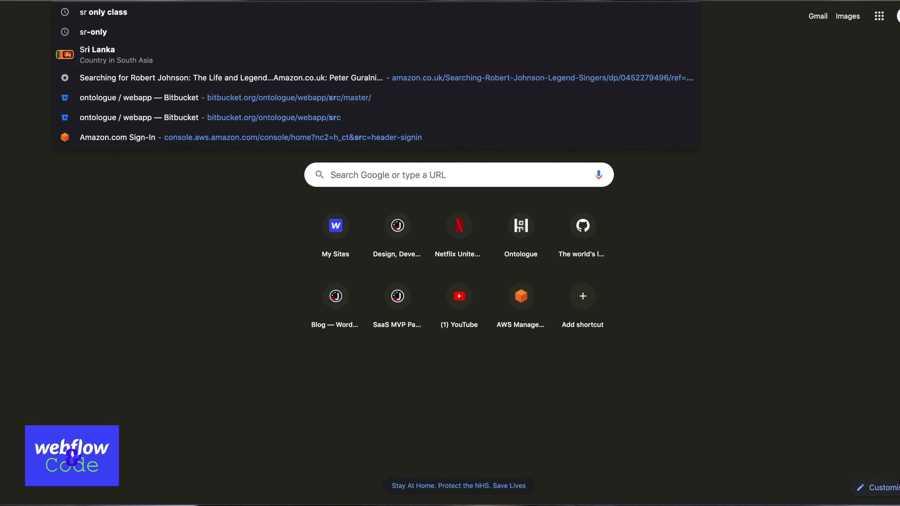
{"action": "key", "text": "Return"}
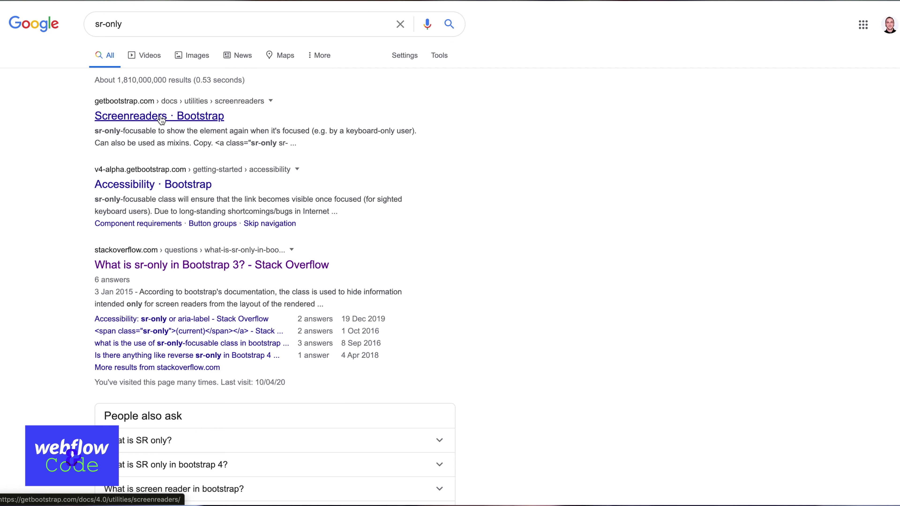
{"action": "left_click_drag", "start_coordinate": [87, 250], "coordinate": [362, 296]}
{"action": "left_click", "coordinate": [378, 266]}
Open the Stack Overflow result and scroll to the accepted answer's .sr-only CSS rule
{"action": "left_click", "coordinate": [281, 264]}
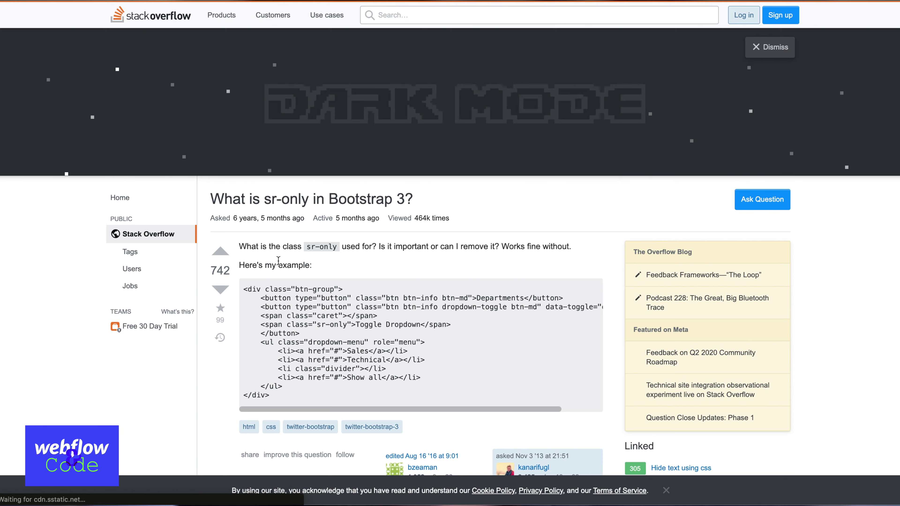
{"action": "scroll", "coordinate": [221, 305], "scroll_direction": "down", "scroll_amount": 6}
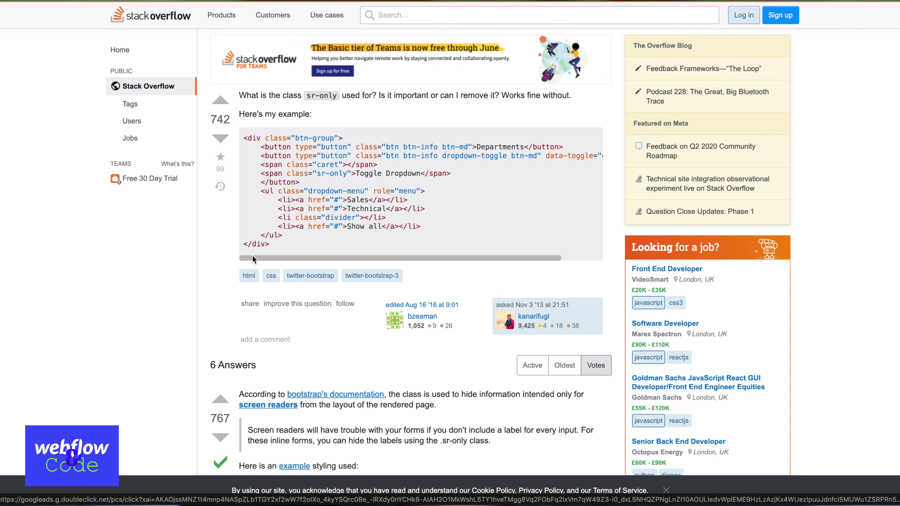
{"action": "scroll", "coordinate": [252, 257], "scroll_direction": "down", "scroll_amount": 2}
{"action": "scroll", "coordinate": [253, 257], "scroll_direction": "down", "scroll_amount": 2}
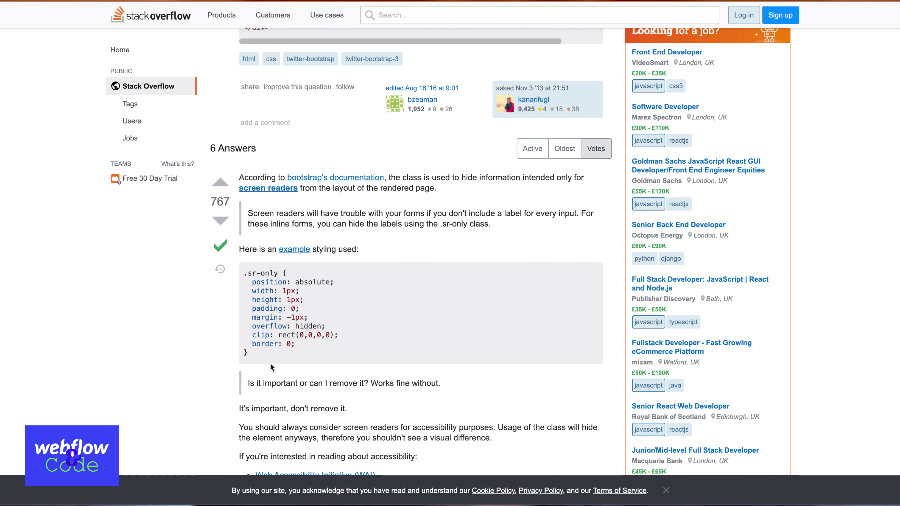
{"action": "left_click_drag", "start_coordinate": [270, 363], "coordinate": [235, 282]}
{"action": "left_click", "coordinate": [260, 302]}
{"action": "left_click_drag", "start_coordinate": [251, 283], "coordinate": [335, 283]}
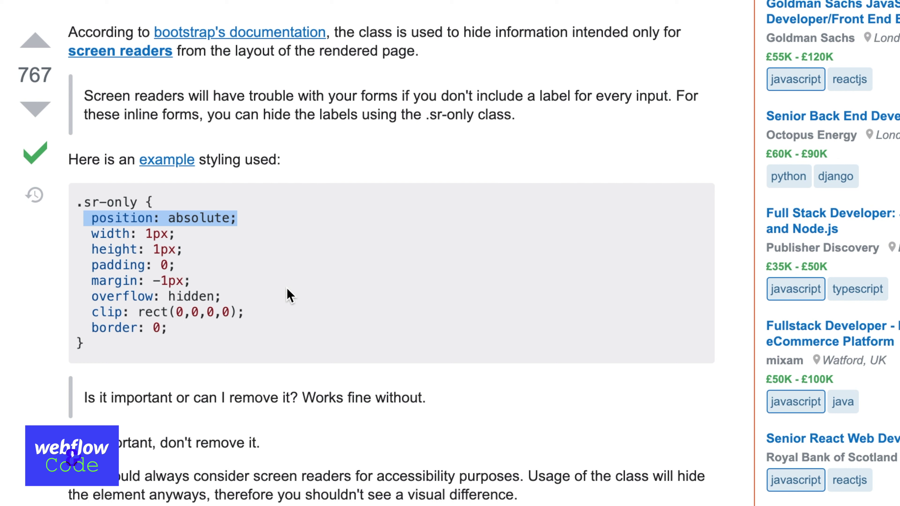
{"action": "left_click", "coordinate": [290, 299]}
{"action": "left_click_drag", "start_coordinate": [91, 218], "coordinate": [411, 235]}
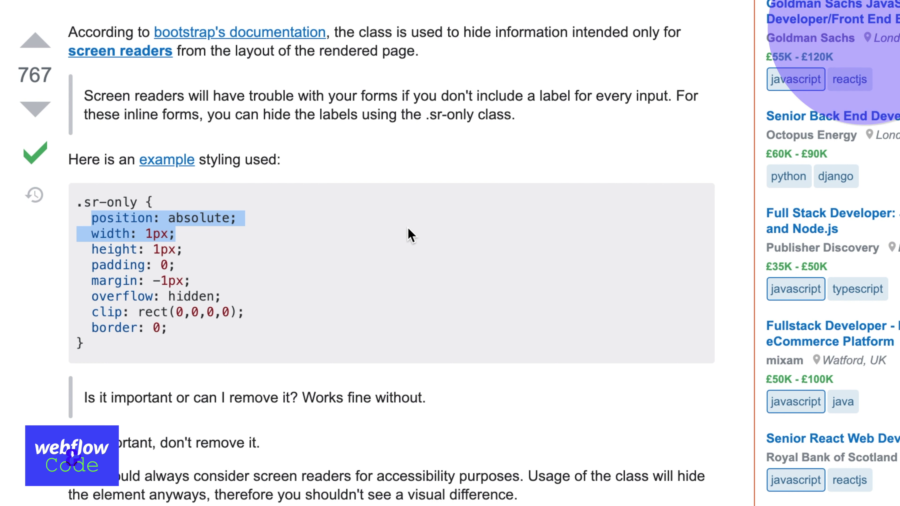
{"action": "left_click", "coordinate": [403, 230]}
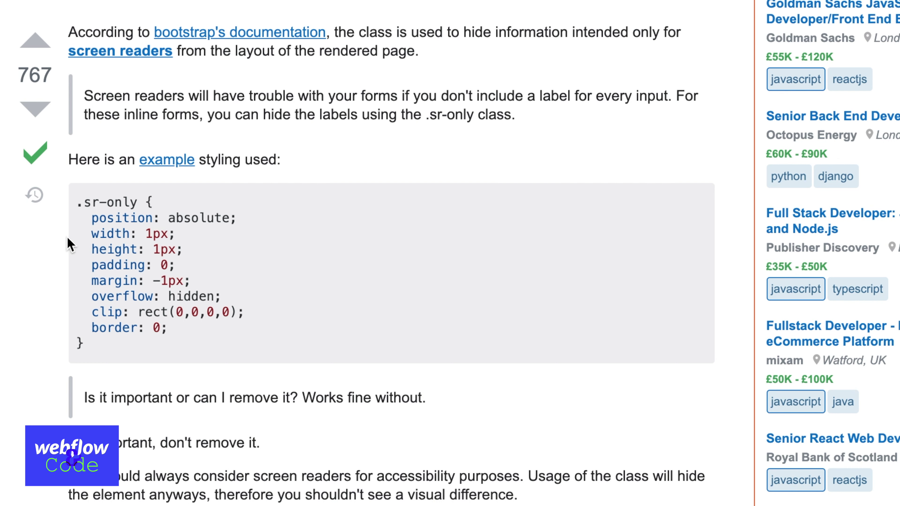
{"action": "triple_click", "coordinate": [95, 232]}
{"action": "left_click_drag", "start_coordinate": [95, 250], "coordinate": [347, 255]}
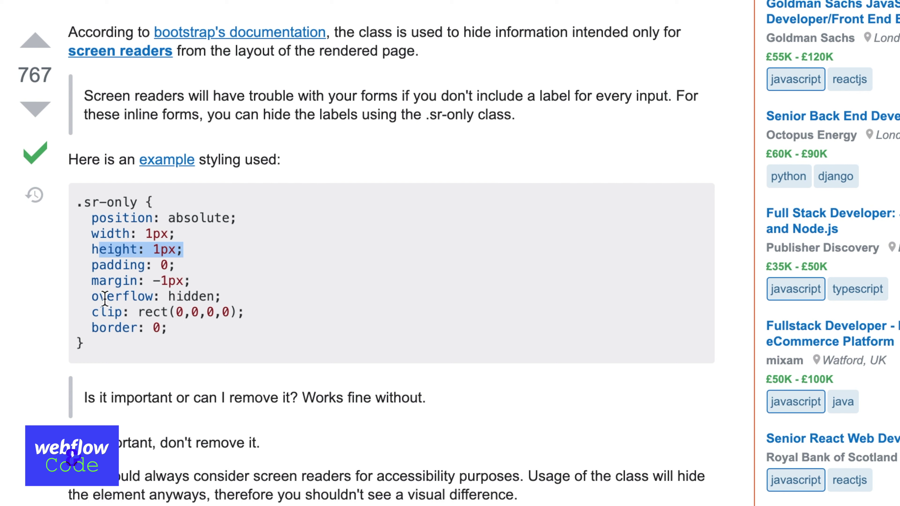
{"action": "left_click", "coordinate": [148, 305]}
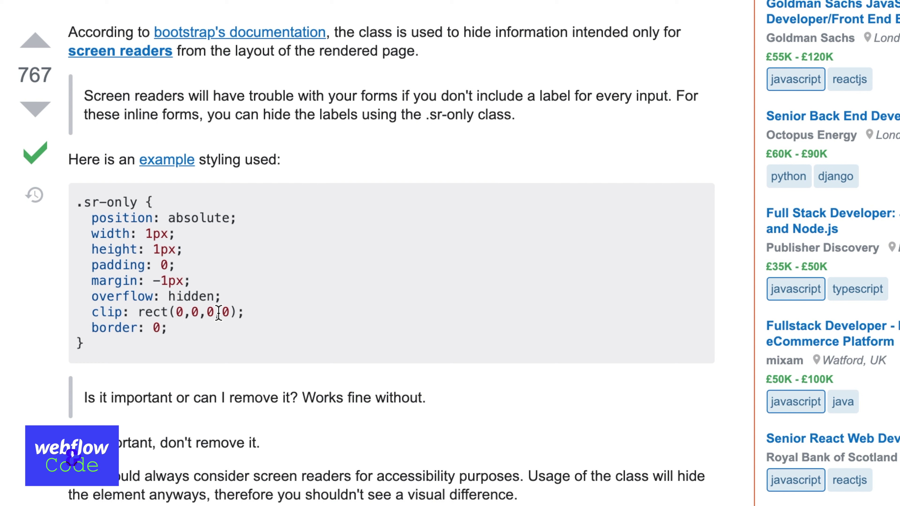
{"action": "left_click_drag", "start_coordinate": [220, 291], "coordinate": [128, 297]}
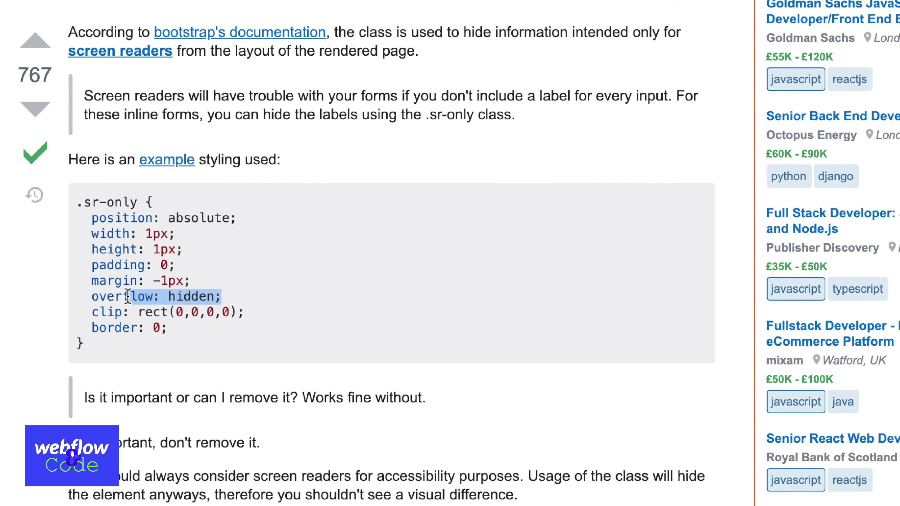
{"action": "left_click_drag", "start_coordinate": [92, 264], "coordinate": [295, 271]}
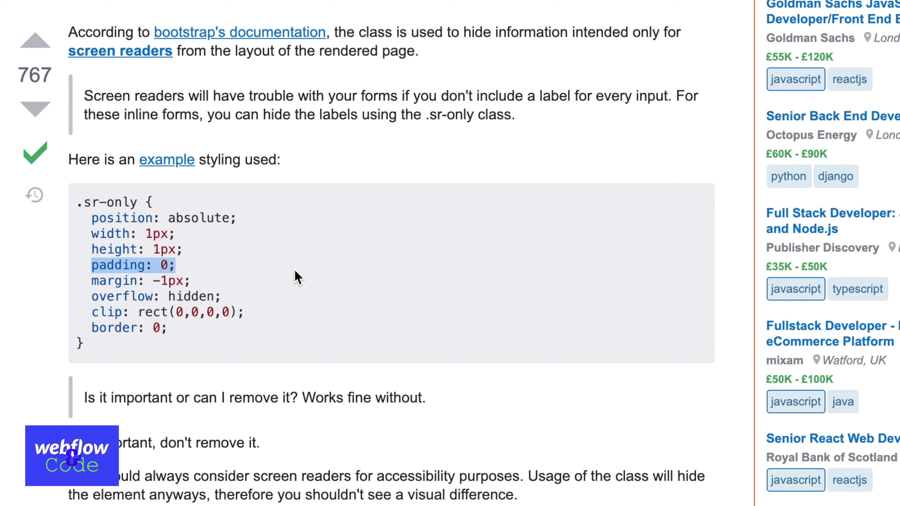
{"action": "left_click_drag", "start_coordinate": [89, 273], "coordinate": [327, 283]}
{"action": "left_click", "coordinate": [305, 263]}
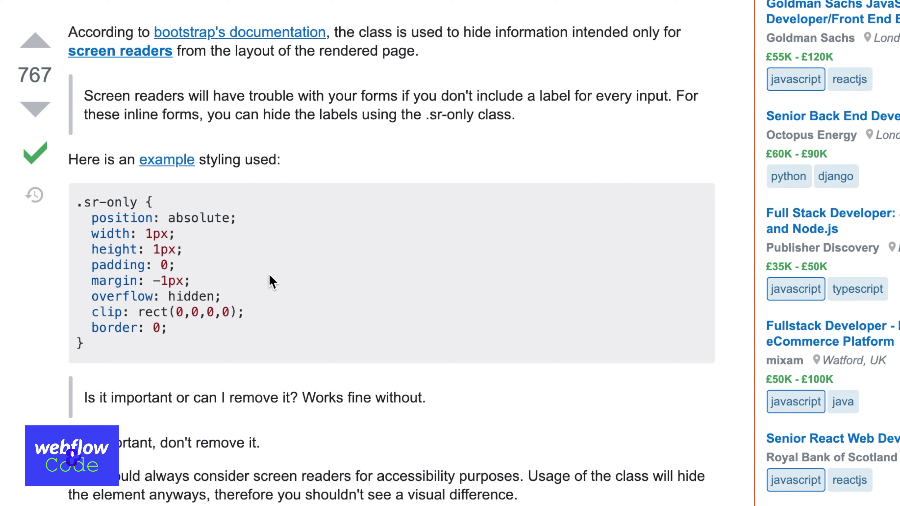
{"action": "left_click_drag", "start_coordinate": [81, 335], "coordinate": [287, 332]}
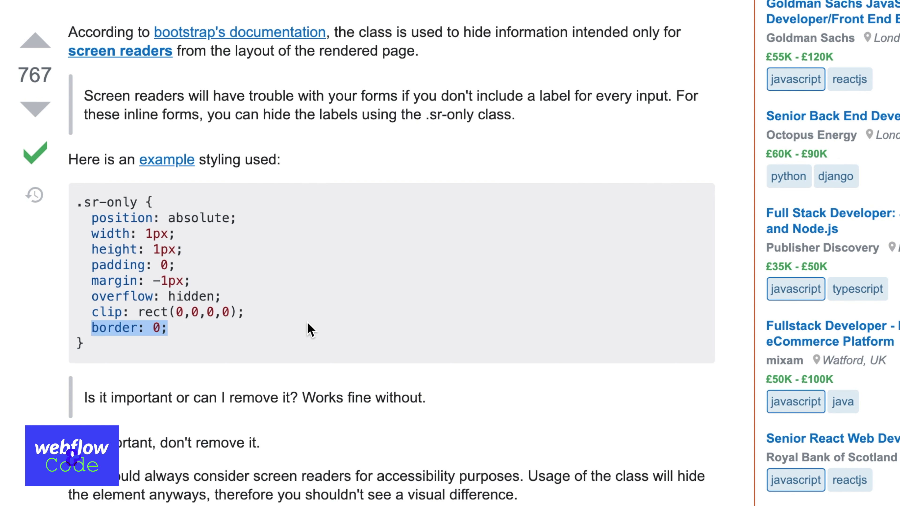
{"action": "left_click", "coordinate": [209, 329]}
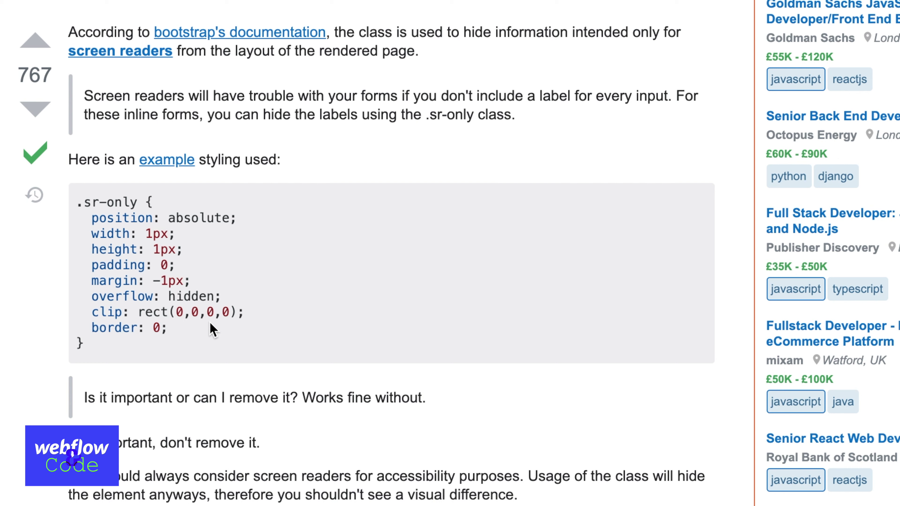
{"action": "left_click_drag", "start_coordinate": [117, 325], "coordinate": [255, 314]}
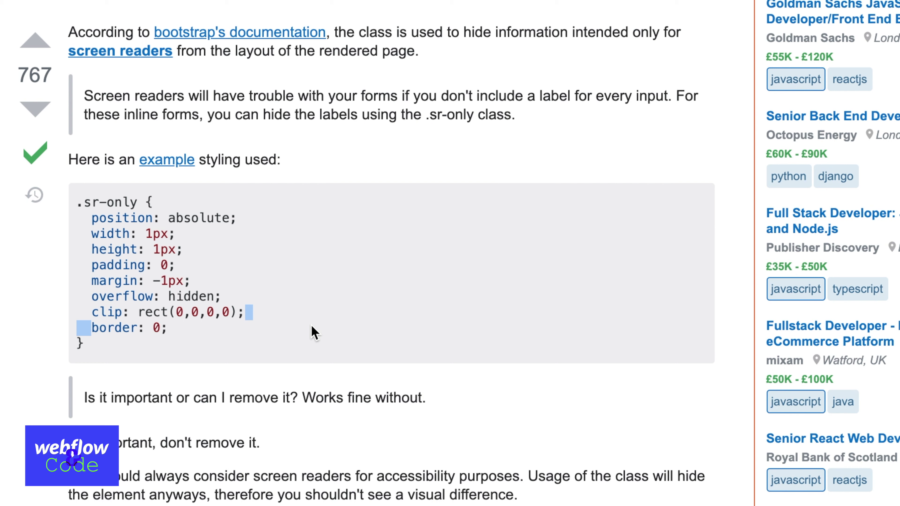
{"action": "left_click_drag", "start_coordinate": [91, 234], "coordinate": [326, 255]}
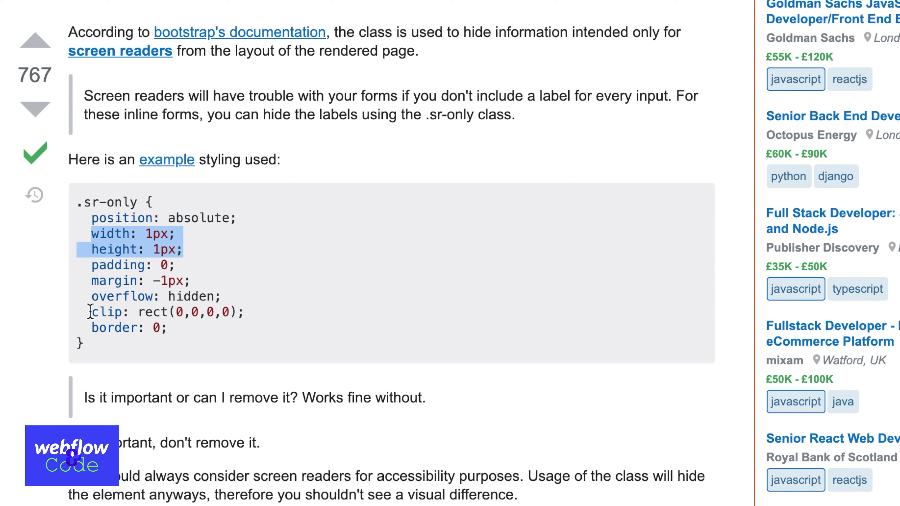
{"action": "left_click_drag", "start_coordinate": [91, 312], "coordinate": [346, 315]}
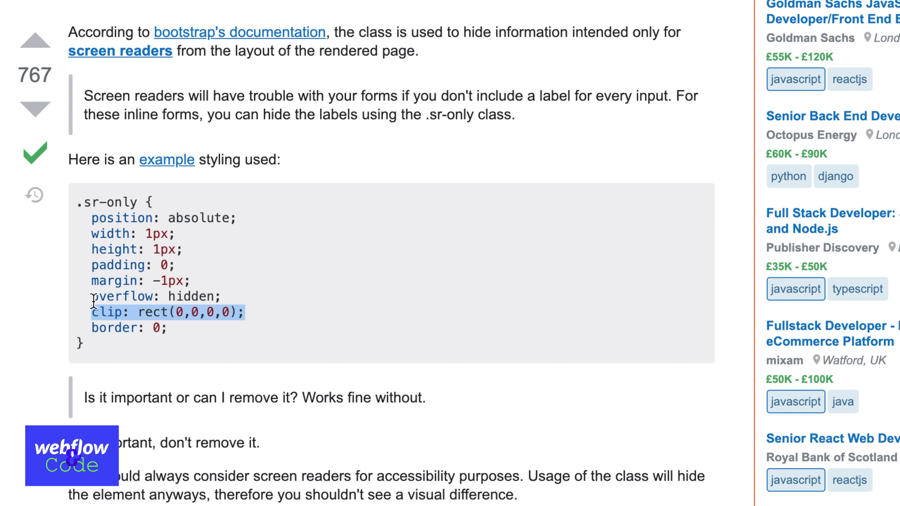
{"action": "left_click_drag", "start_coordinate": [93, 298], "coordinate": [368, 313]}
{"action": "left_click", "coordinate": [309, 297]}
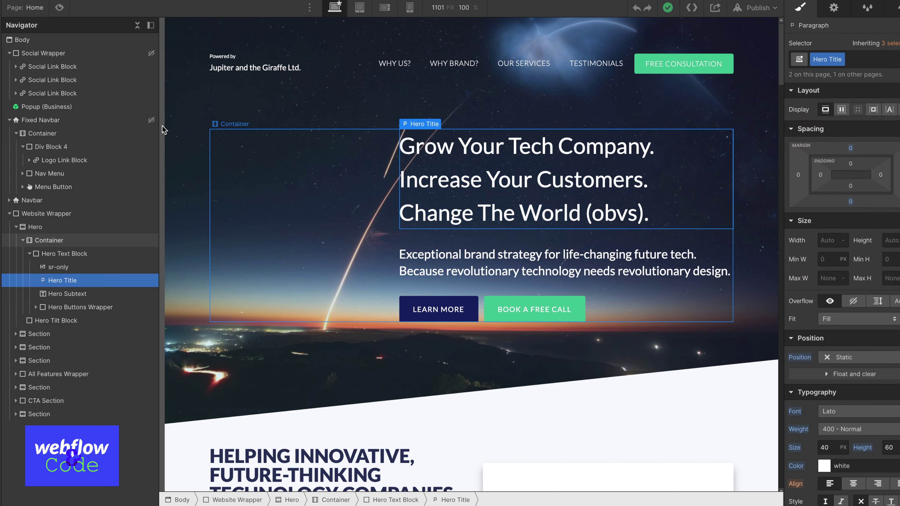
Select the sr-only heading in the hero
{"action": "left_click", "coordinate": [50, 268]}
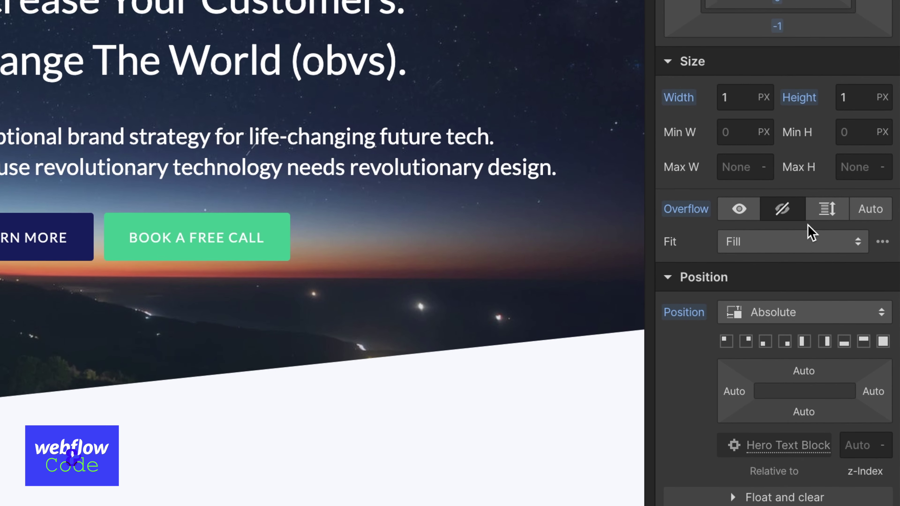
Scroll down the Style panel to the sr-only heading's Borders and Radius settings
{"action": "scroll", "coordinate": [794, 209], "scroll_direction": "down", "scroll_amount": 1}
{"action": "scroll", "coordinate": [689, 326], "scroll_direction": "down", "scroll_amount": 4}
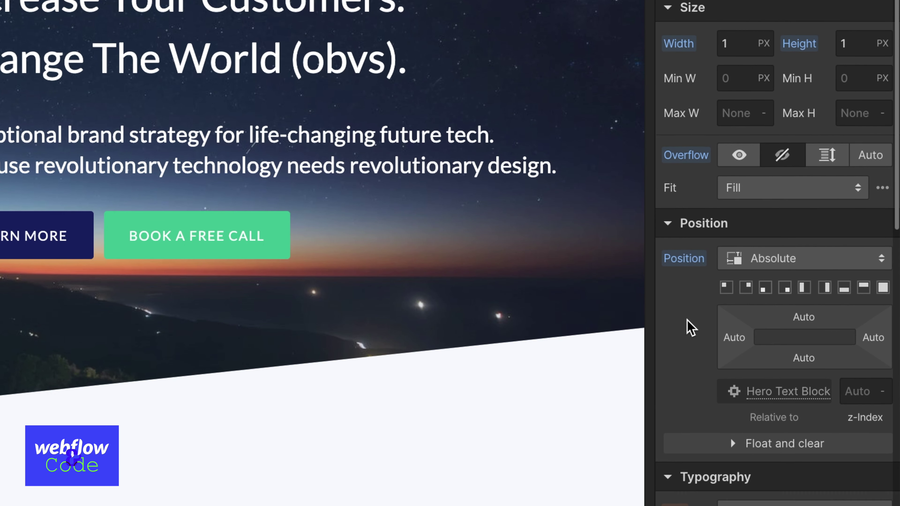
{"action": "scroll", "coordinate": [692, 263], "scroll_direction": "down", "scroll_amount": 15}
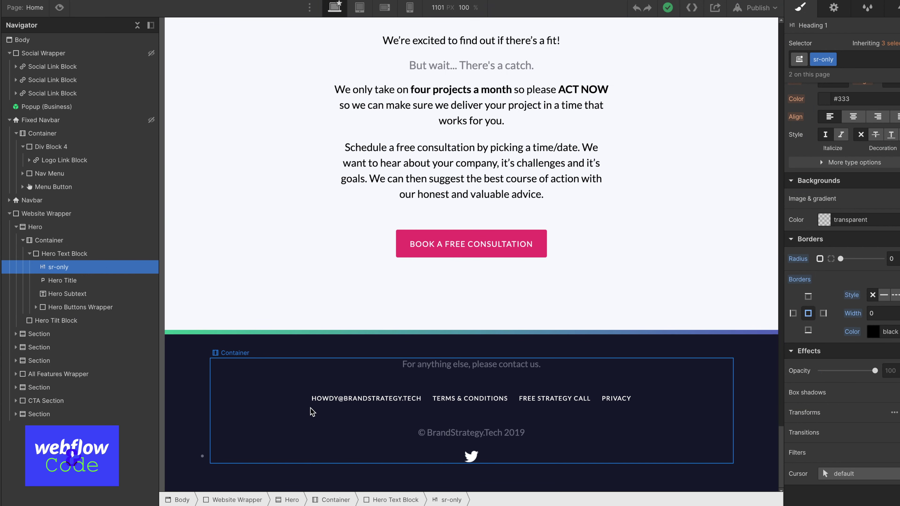
Select the footer container and collapse the Footer Nav Wrapper in the Navigator
{"action": "left_click", "coordinate": [317, 399]}
{"action": "left_click", "coordinate": [253, 367]}
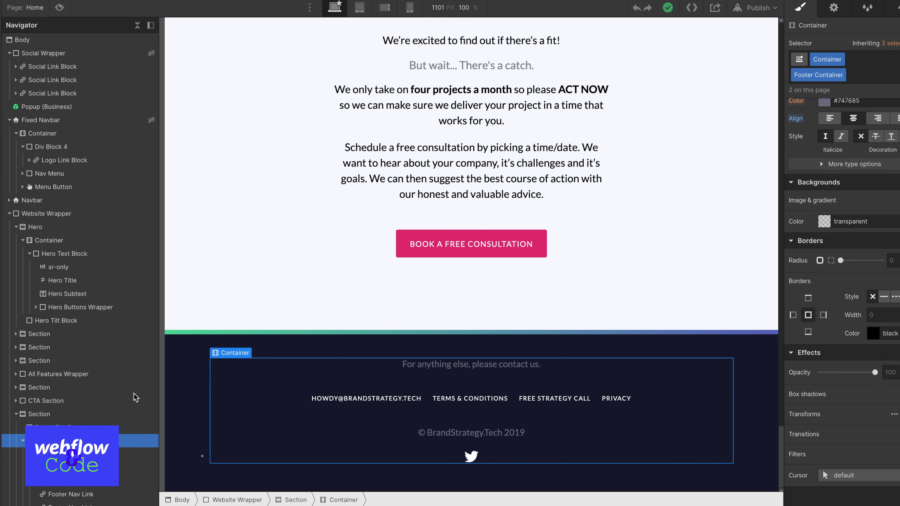
{"action": "scroll", "coordinate": [38, 409], "scroll_direction": "down", "scroll_amount": 1}
{"action": "left_click", "coordinate": [31, 420]}
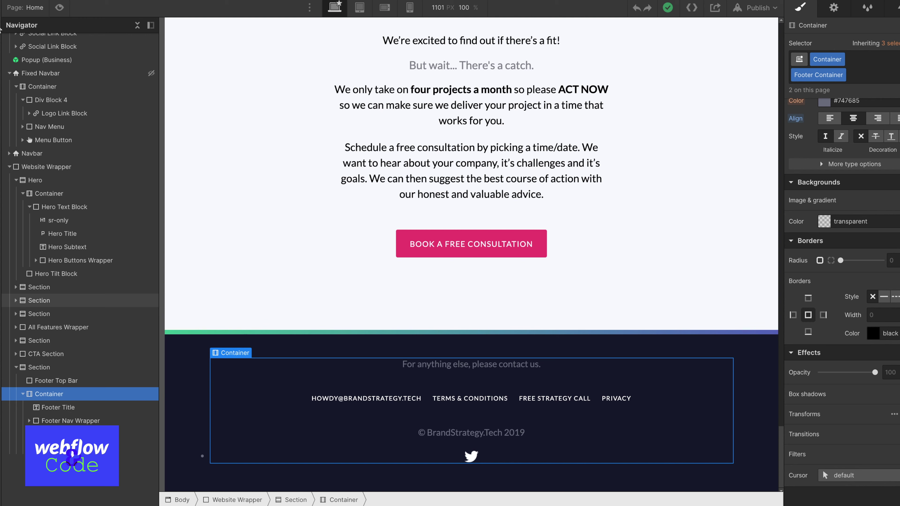
Insert the ready-made Contact Form layout below the footer
{"action": "left_click", "coordinate": [1, 30]}
{"action": "left_click", "coordinate": [129, 54]}
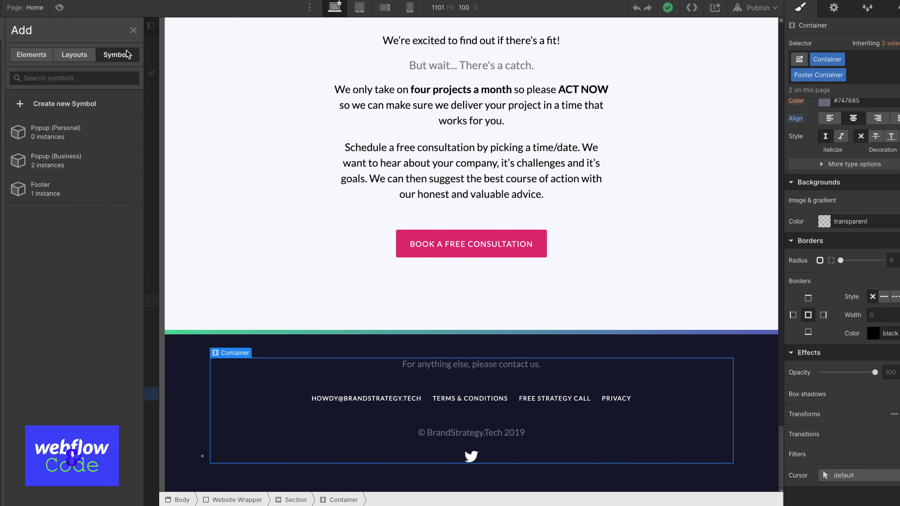
{"action": "left_click", "coordinate": [86, 53]}
{"action": "left_click_drag", "start_coordinate": [30, 251], "coordinate": [268, 425]}
{"action": "scroll", "coordinate": [268, 425], "scroll_direction": "down", "scroll_amount": 3}
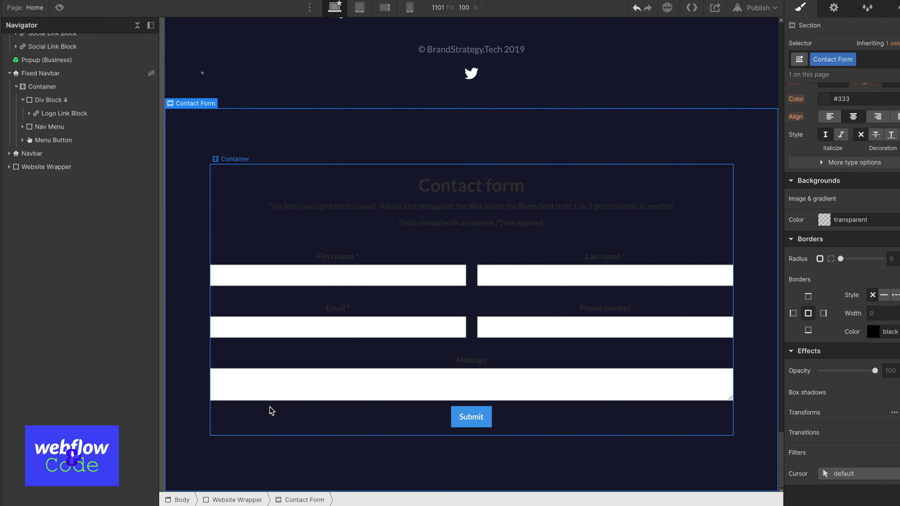
Select the contact form's First name field label
{"action": "left_click", "coordinate": [483, 171]}
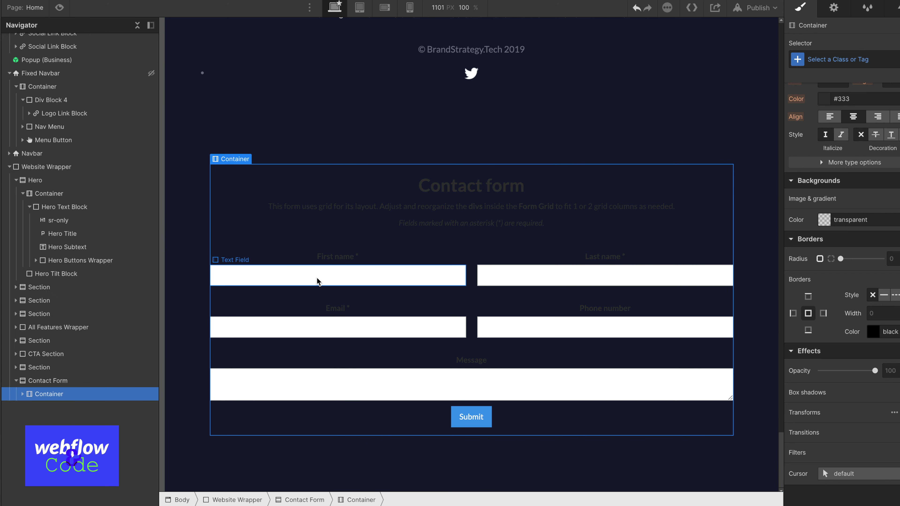
{"action": "left_click", "coordinate": [333, 258]}
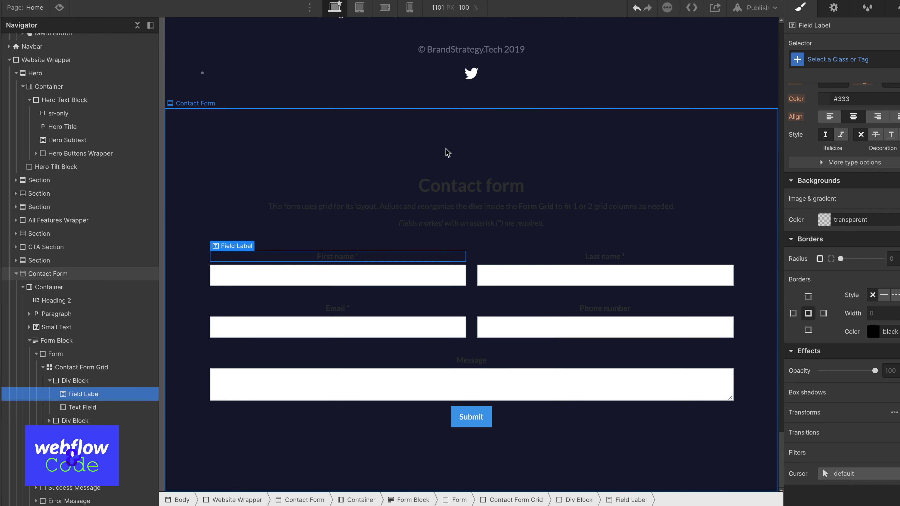
{"action": "left_click", "coordinate": [442, 183]}
{"action": "left_click", "coordinate": [618, 186]}
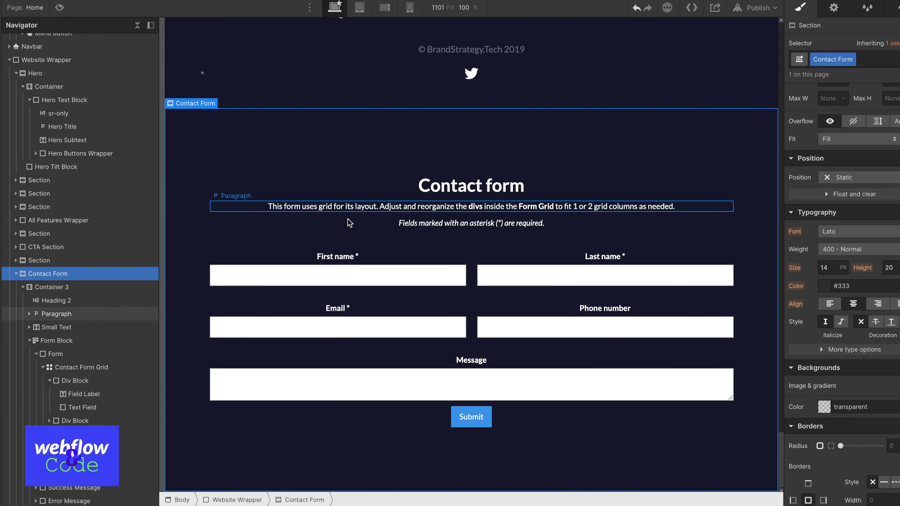
{"action": "left_click", "coordinate": [351, 256]}
{"action": "left_click", "coordinate": [567, 256]}
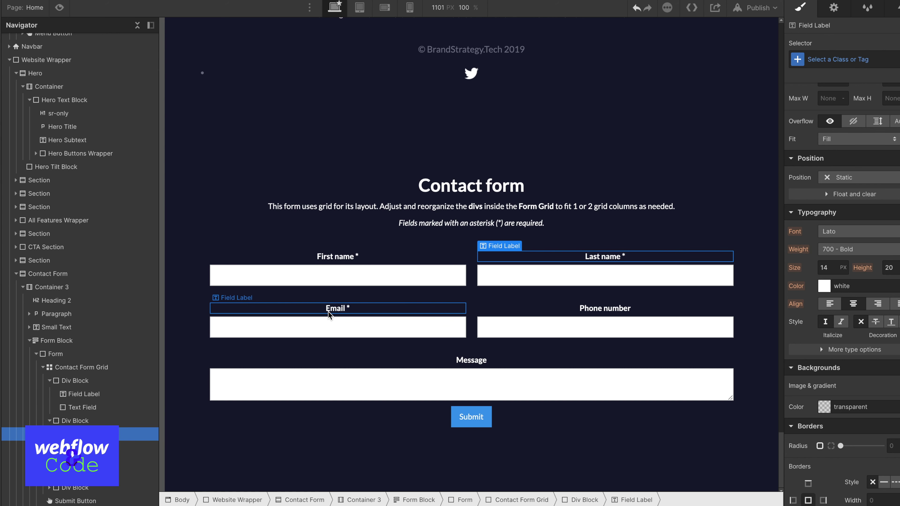
{"action": "left_click", "coordinate": [613, 308]}
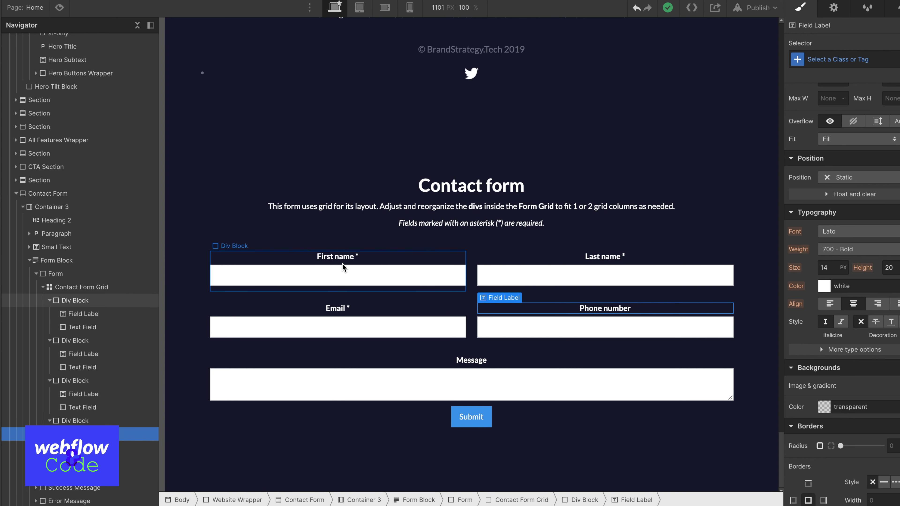
{"action": "left_click", "coordinate": [346, 258]}
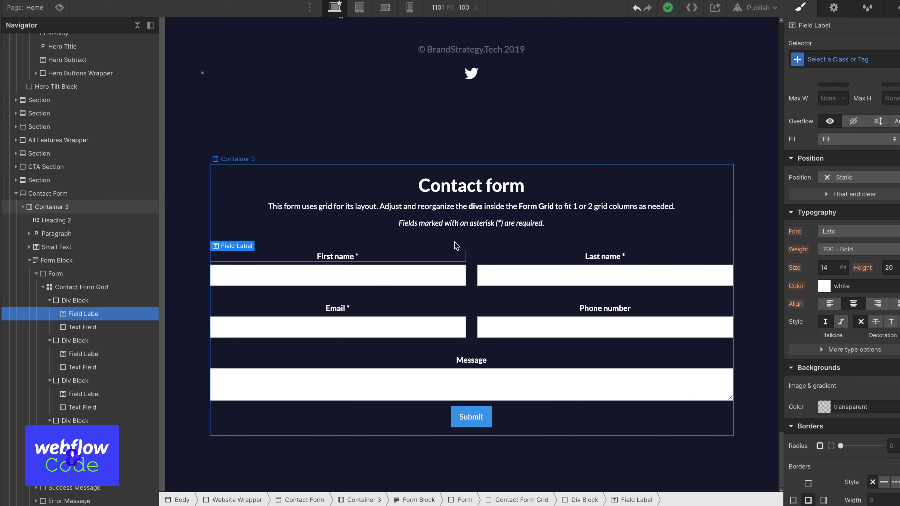
Give the First name label the sr-only class and show the First name text field's settings
{"action": "left_click", "coordinate": [874, 60]}
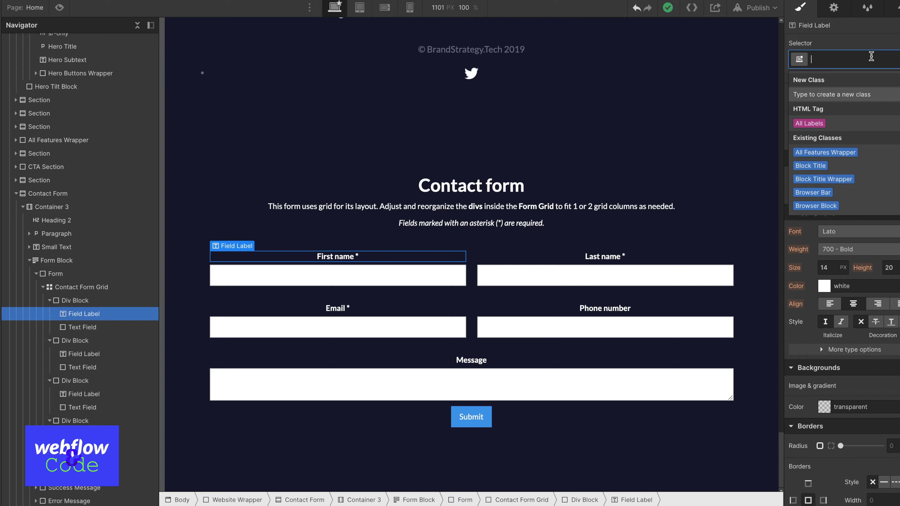
{"action": "type", "text": "sr-only"}
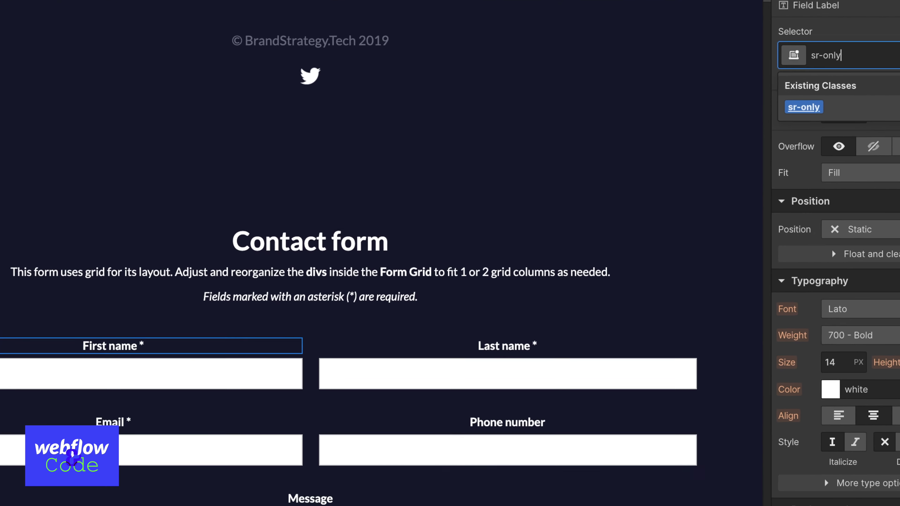
{"action": "key", "text": "Return"}
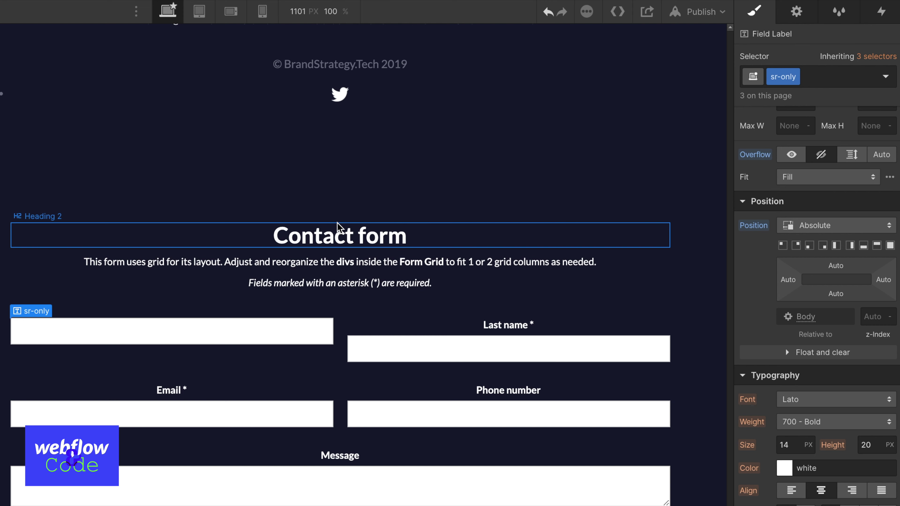
{"action": "left_click", "coordinate": [172, 331]}
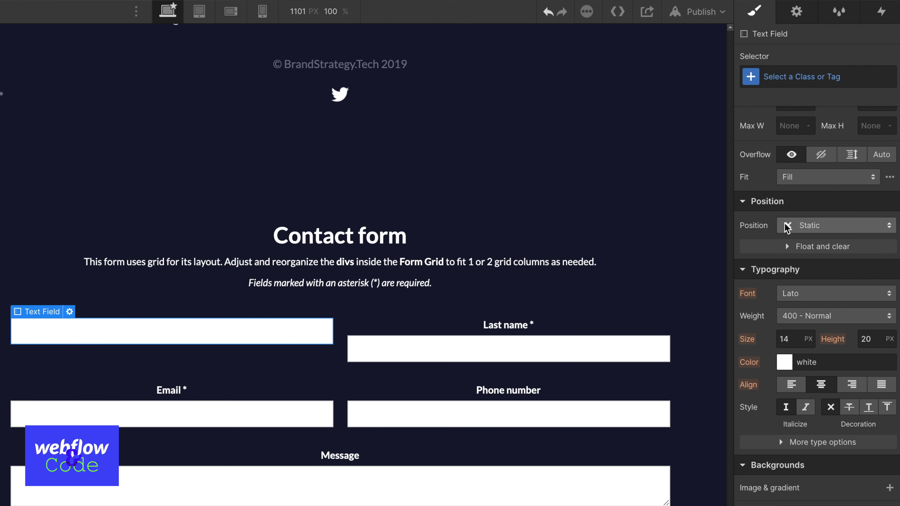
{"action": "left_click", "coordinate": [796, 14]}
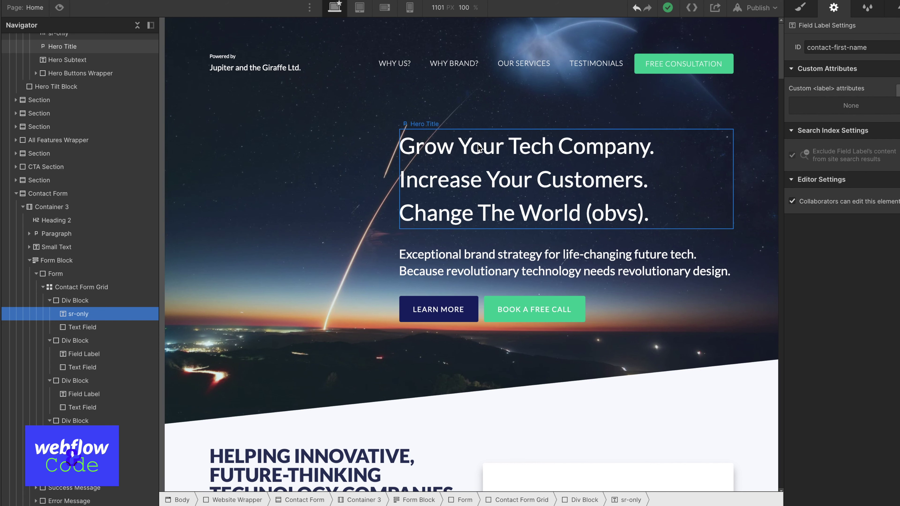
{"action": "left_click", "coordinate": [436, 175]}
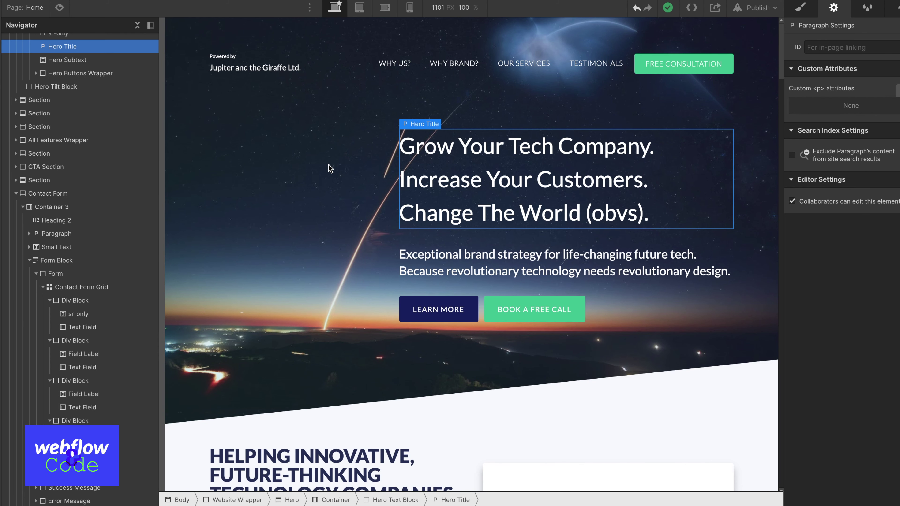
{"action": "scroll", "coordinate": [74, 99], "scroll_direction": "up", "scroll_amount": 2}
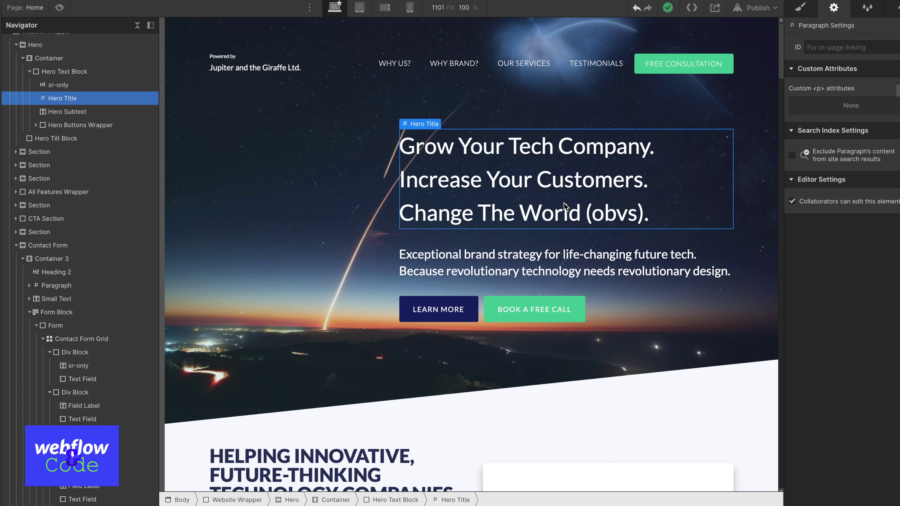
{"action": "left_click", "coordinate": [77, 88]}
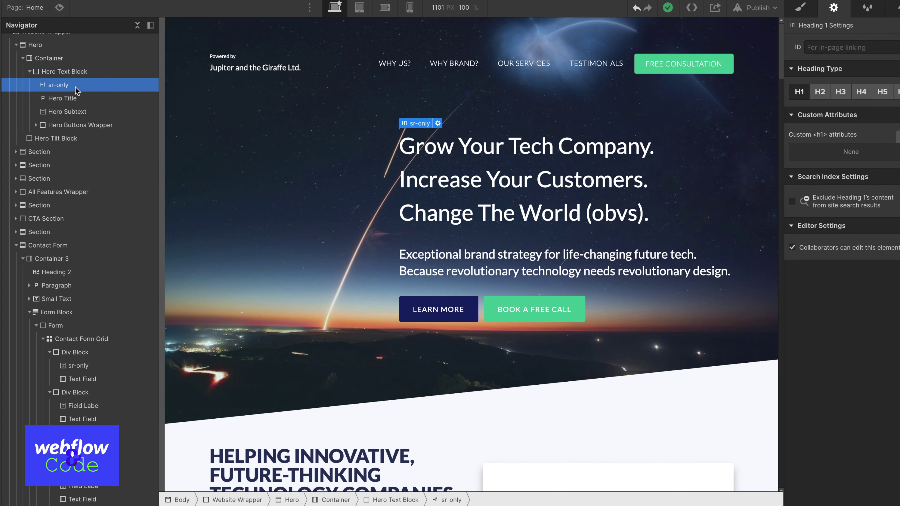
{"action": "left_click", "coordinate": [801, 10]}
{"action": "left_click", "coordinate": [857, 62]}
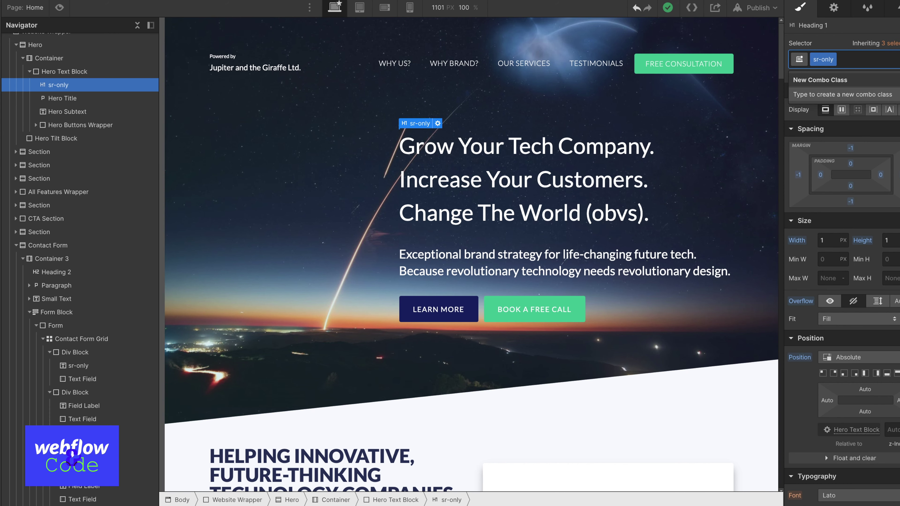
{"action": "key", "text": "BackSpace"}
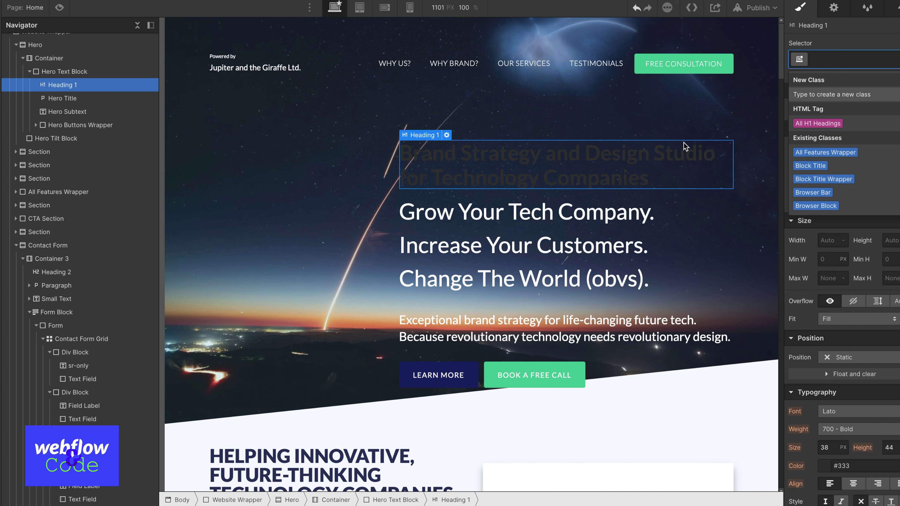
{"action": "type", "text": "sr-"}
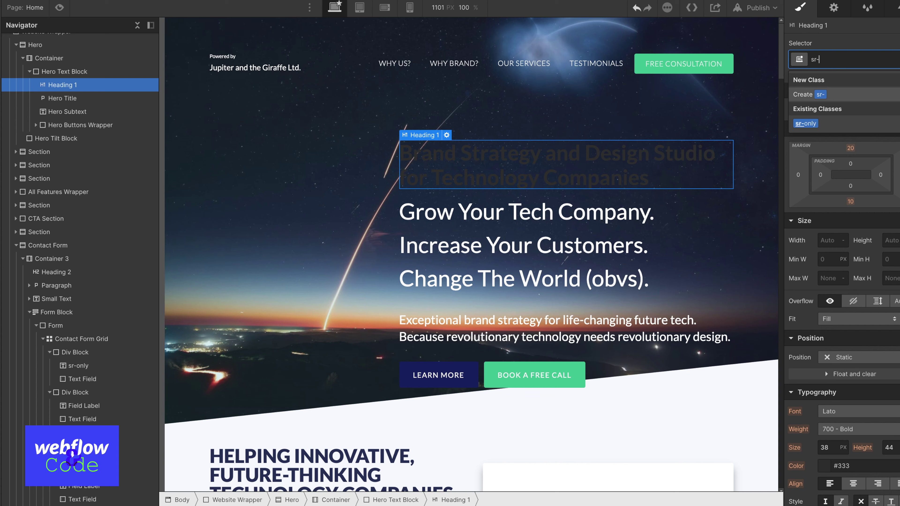
{"action": "type", "text": "onl"}
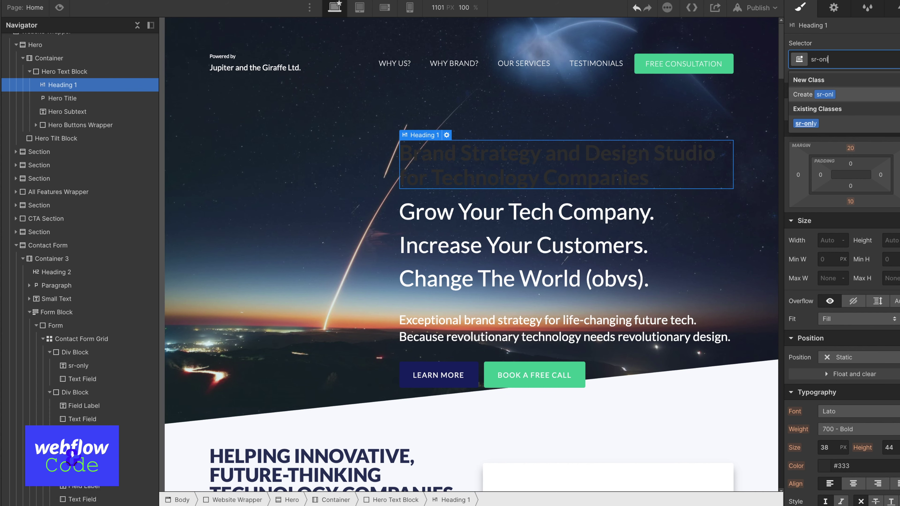
{"action": "key", "text": "Return"}
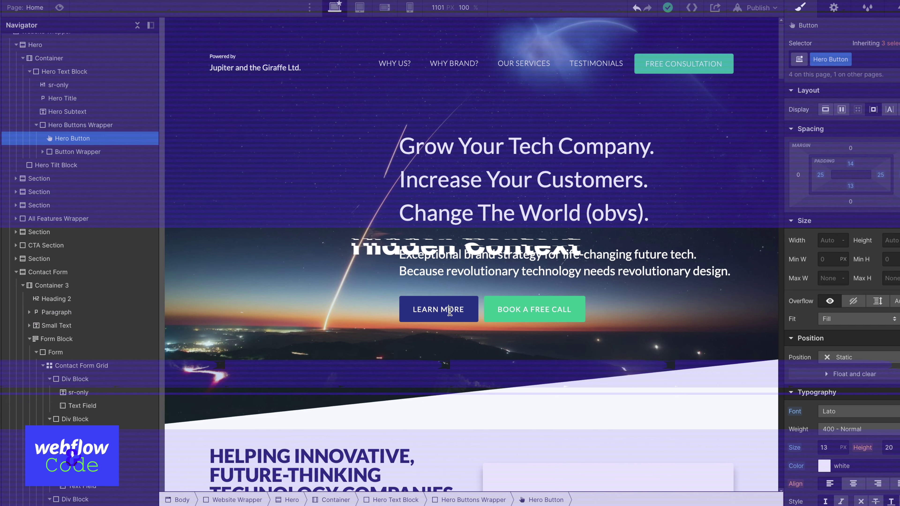
{"action": "left_click", "coordinate": [448, 323]}
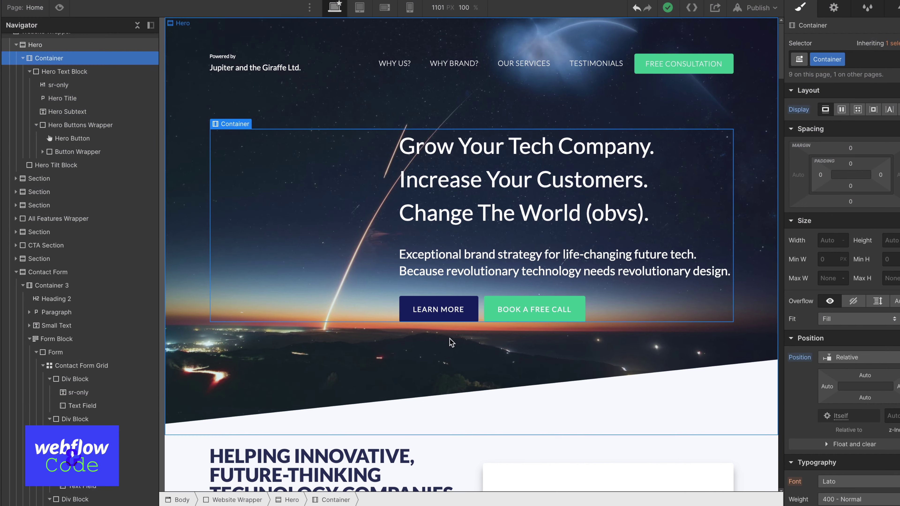
Select the Button Wrapper around the Book a Free Call hero button in the Navigator
{"action": "left_click", "coordinate": [75, 87]}
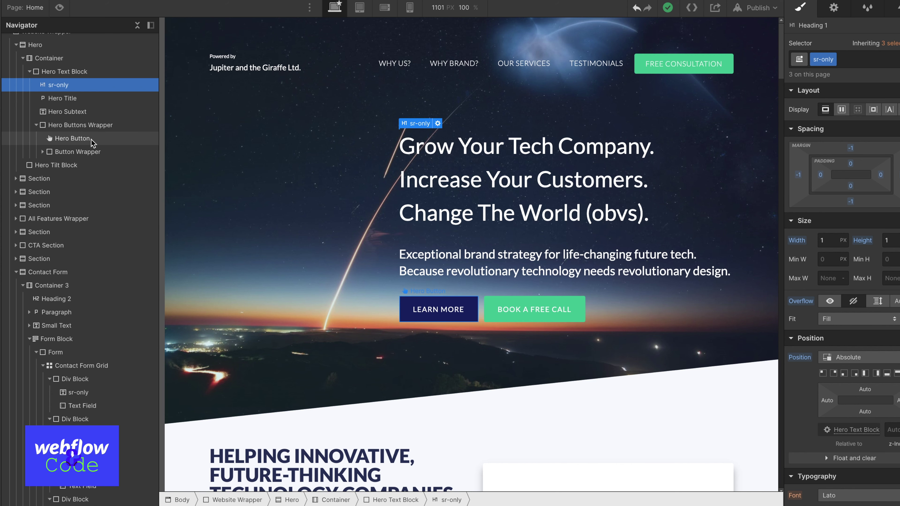
{"action": "left_click", "coordinate": [49, 141]}
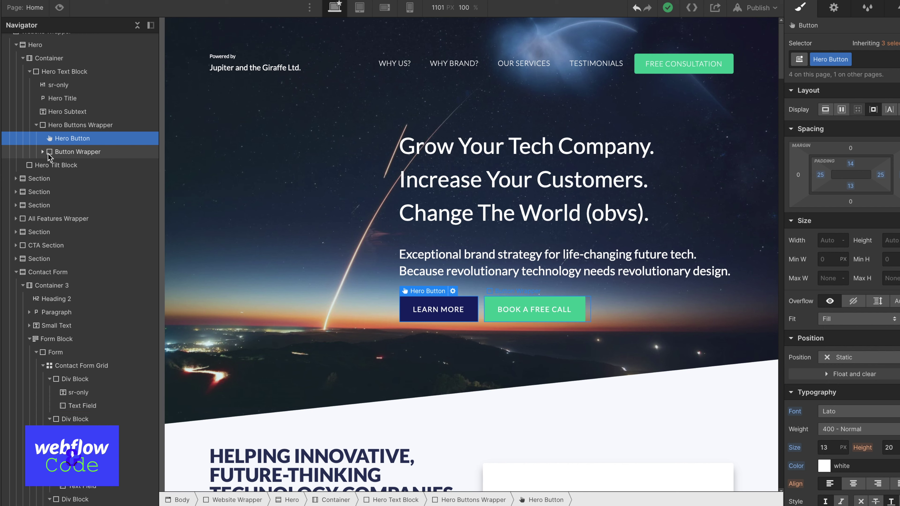
{"action": "left_click", "coordinate": [49, 153]}
Add a Link Block to the button wrapper containing a 'Learn more' text block
{"action": "key", "text": "a"}
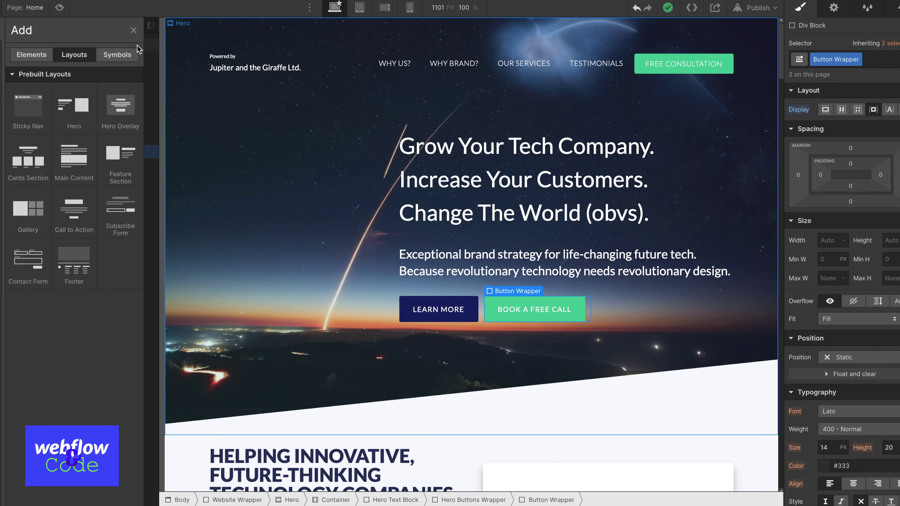
{"action": "left_click", "coordinate": [31, 54]}
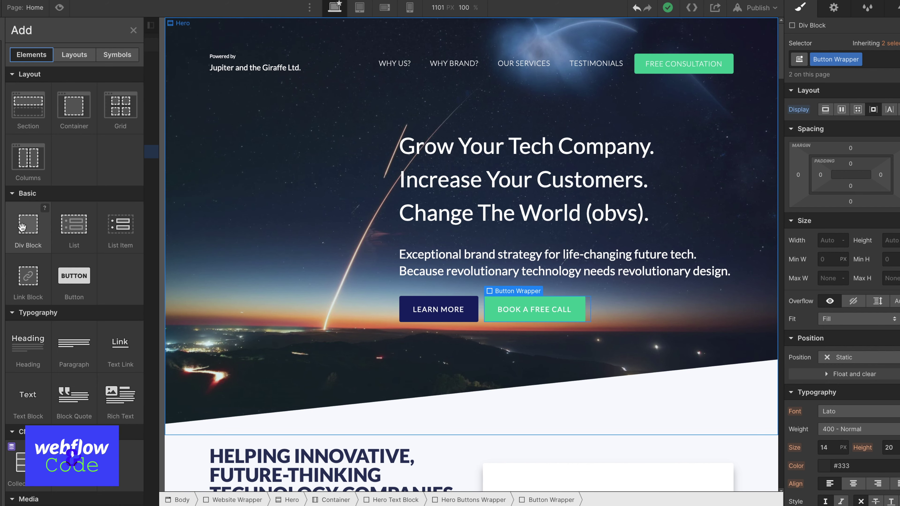
{"action": "left_click", "coordinate": [15, 283]}
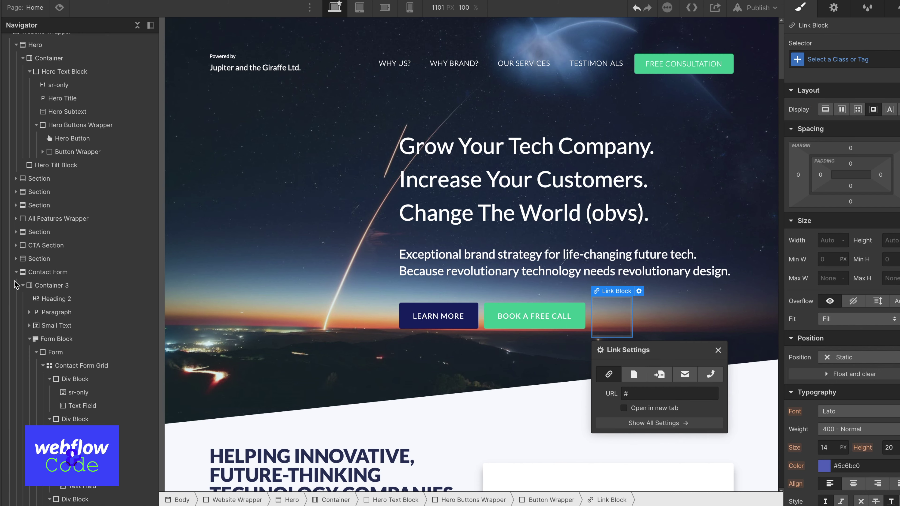
{"action": "left_click", "coordinate": [618, 322]}
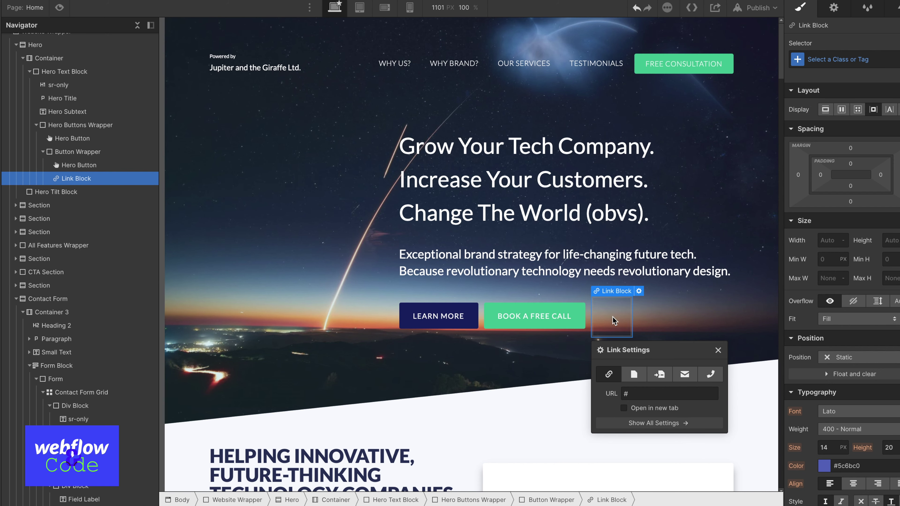
{"action": "key", "text": "a"}
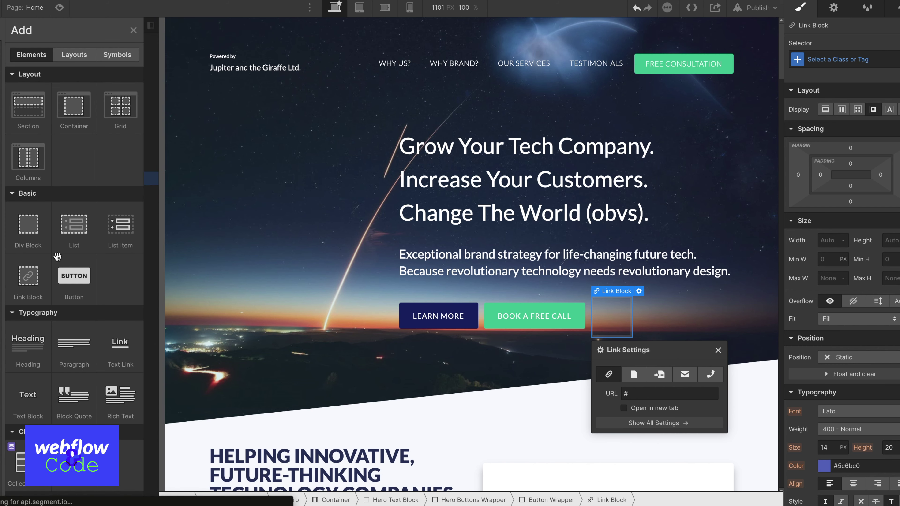
{"action": "left_click", "coordinate": [41, 393]}
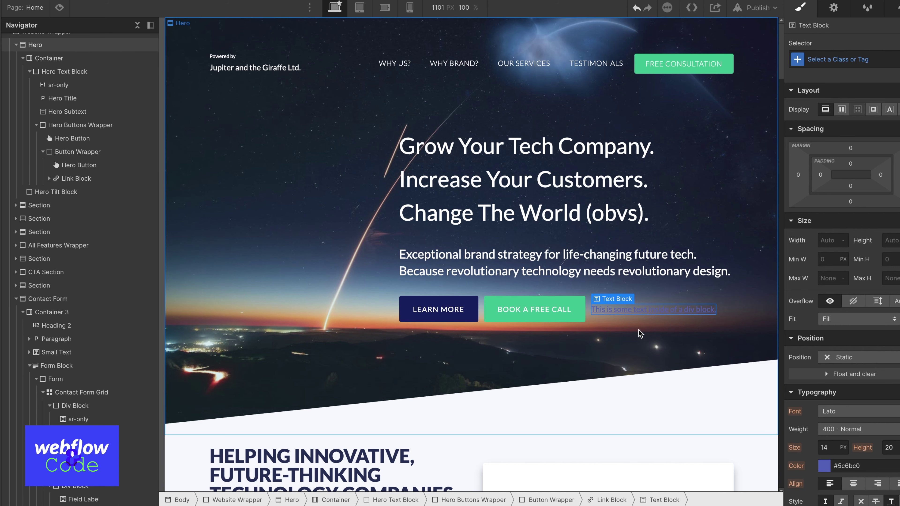
{"action": "double_click", "coordinate": [646, 309]}
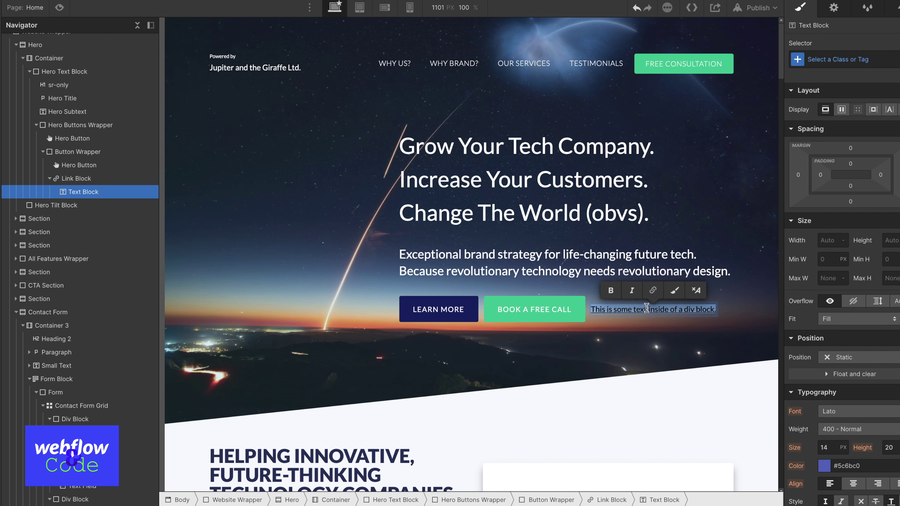
{"action": "type", "text": "Ler"}
{"action": "type", "text": "rn more"}
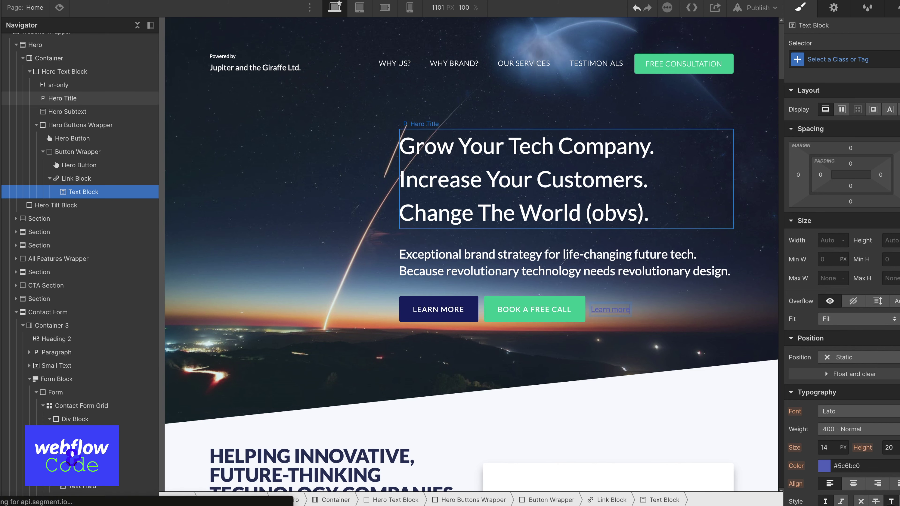
{"action": "type", "text": "a"}
Add a second text block in the link and replace its placeholder with 'learn more about branding'
{"action": "left_click_drag", "start_coordinate": [27, 399], "coordinate": [630, 311]}
{"action": "double_click", "coordinate": [682, 313]}
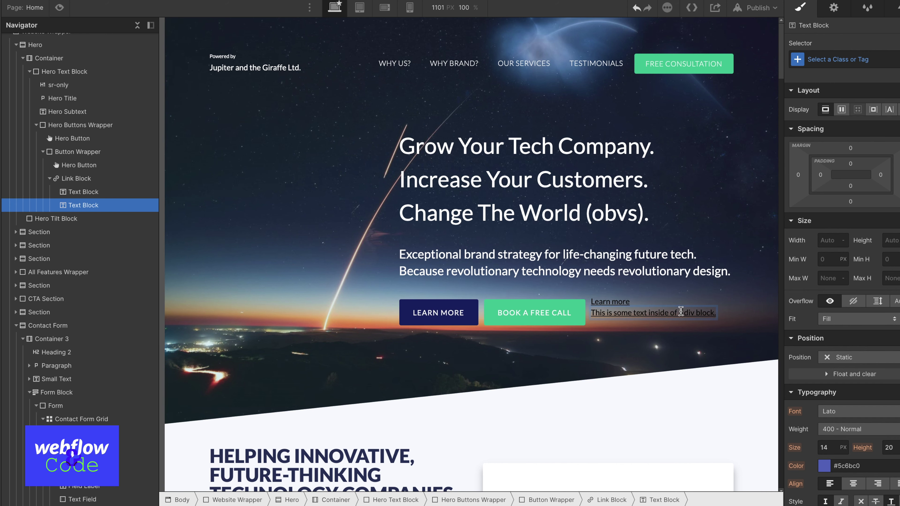
{"action": "triple_click", "coordinate": [656, 315]}
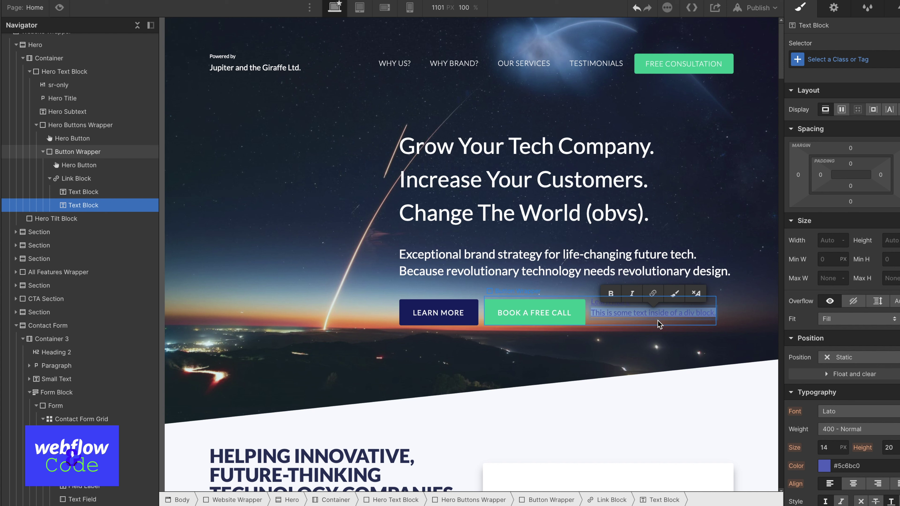
{"action": "type", "text": "a"}
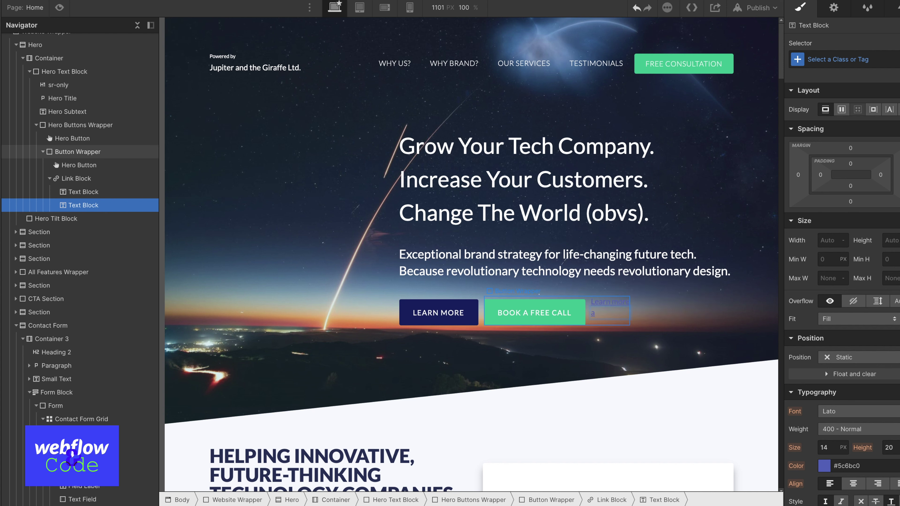
{"action": "type", "text": "earn more a"}
{"action": "type", "text": "bout bra"}
{"action": "type", "text": "nding"}
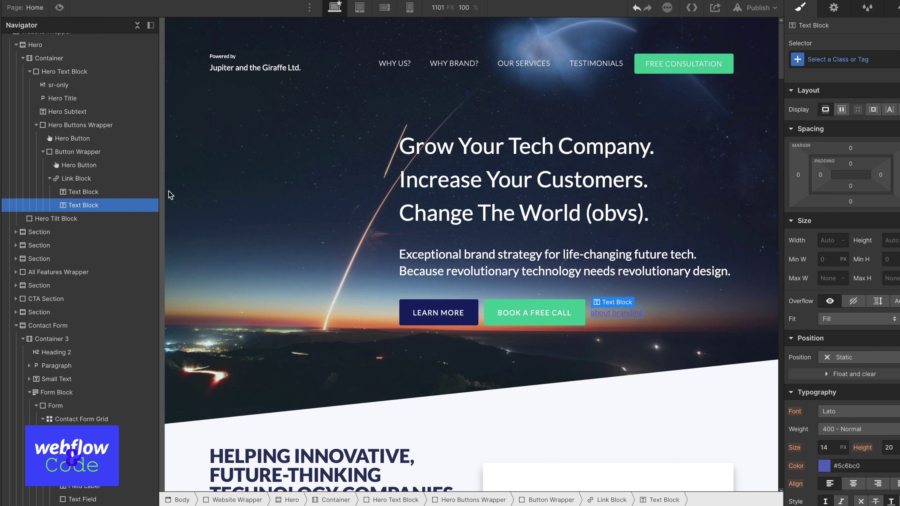
Apply the existing sr-only class to the about branding text block
{"action": "left_click", "coordinate": [854, 62]}
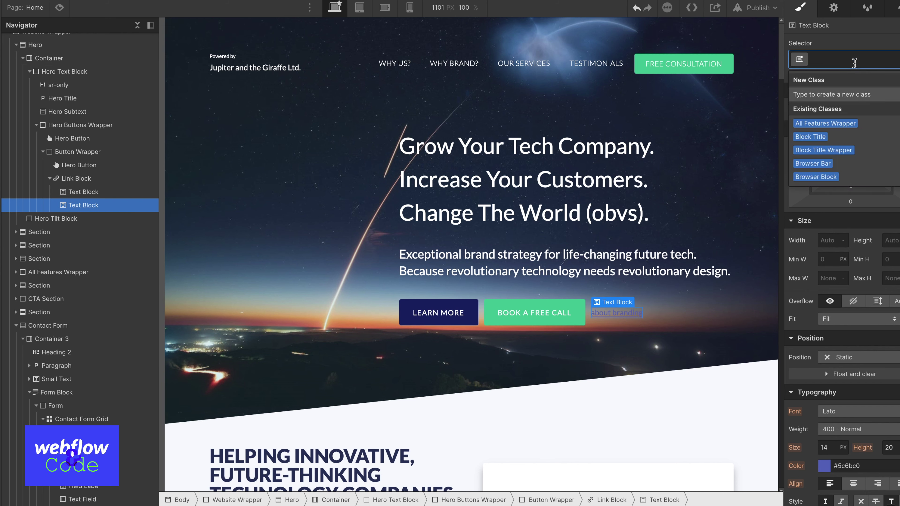
{"action": "type", "text": "sr-onl"}
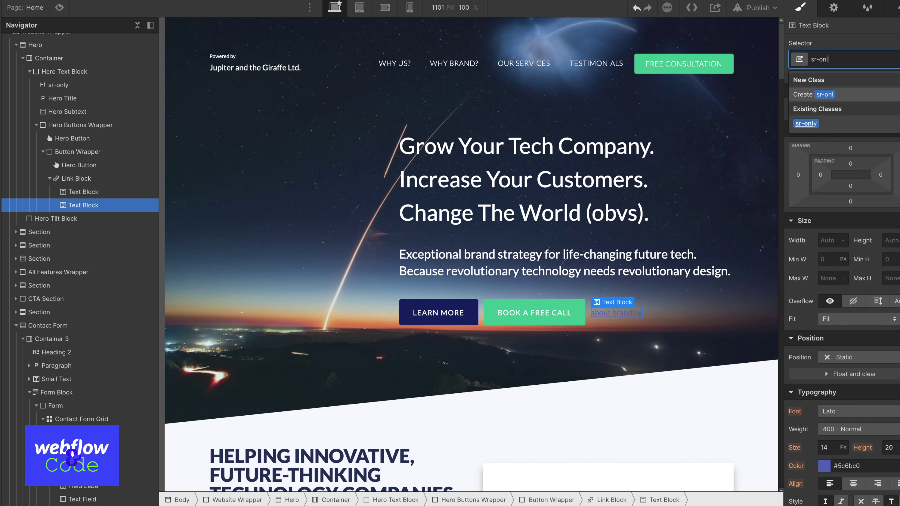
{"action": "key", "text": "Return"}
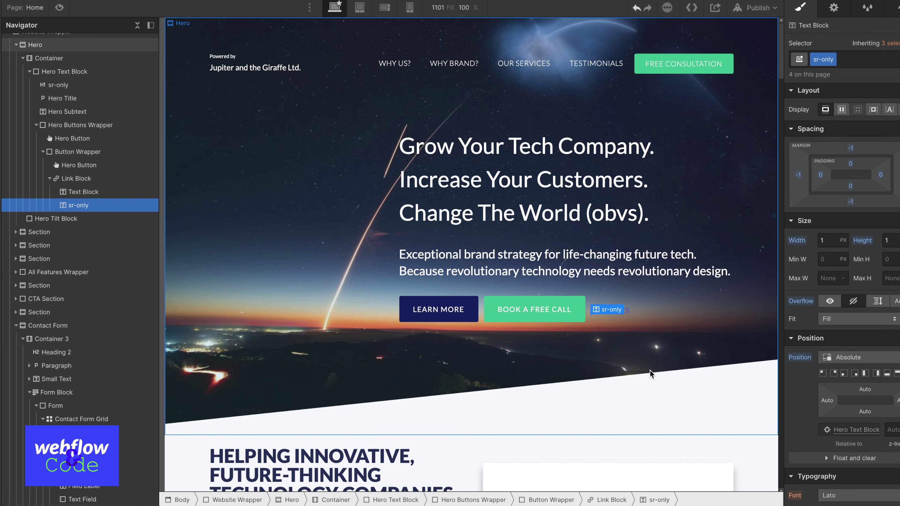
Set the Learn more Link Block's text colour to white, then reselect the sr-only text
{"action": "left_click", "coordinate": [636, 304]}
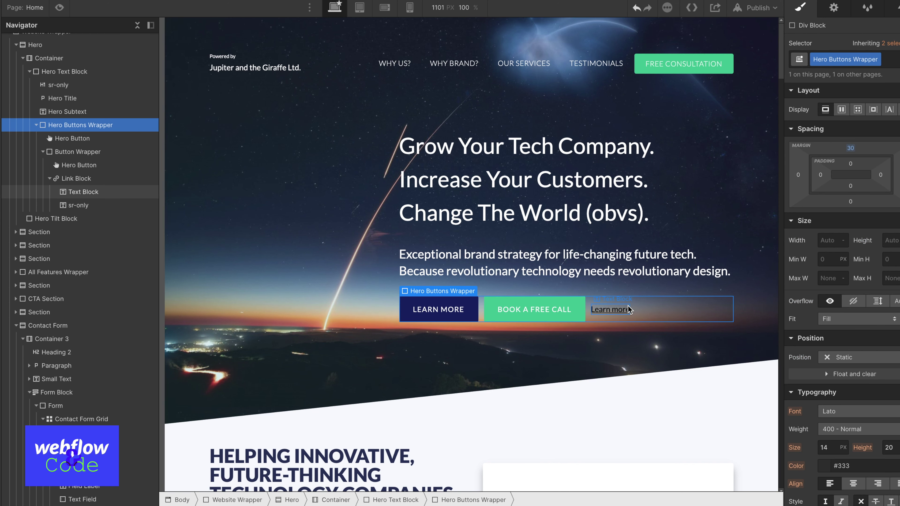
{"action": "left_click", "coordinate": [76, 178]}
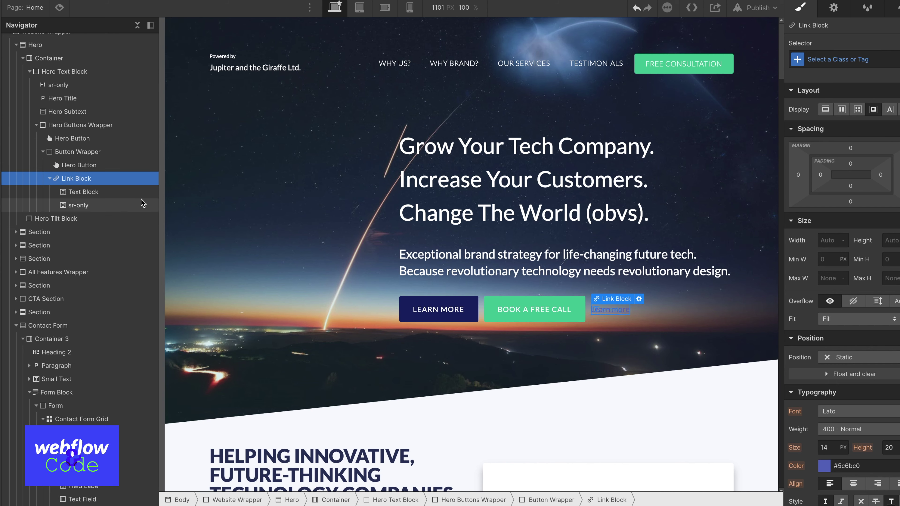
{"action": "left_click", "coordinate": [824, 466]}
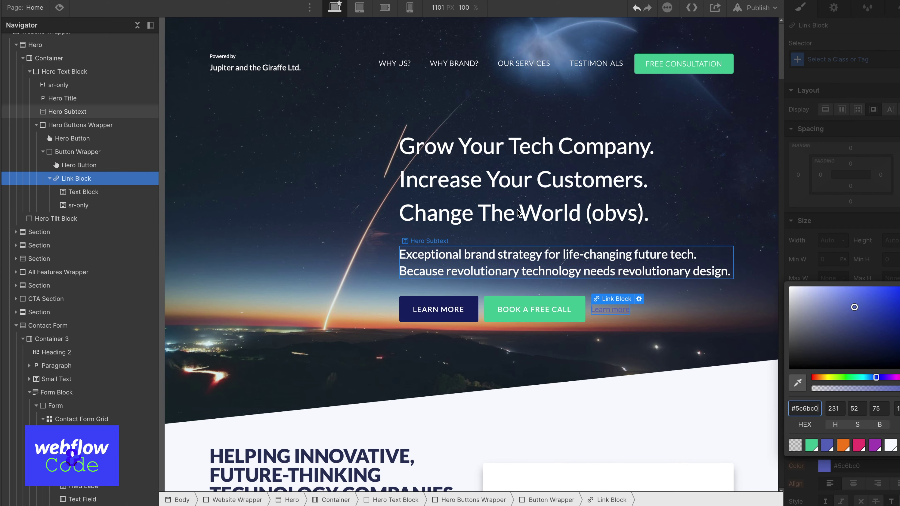
{"action": "left_click_drag", "start_coordinate": [844, 315], "coordinate": [760, 278]}
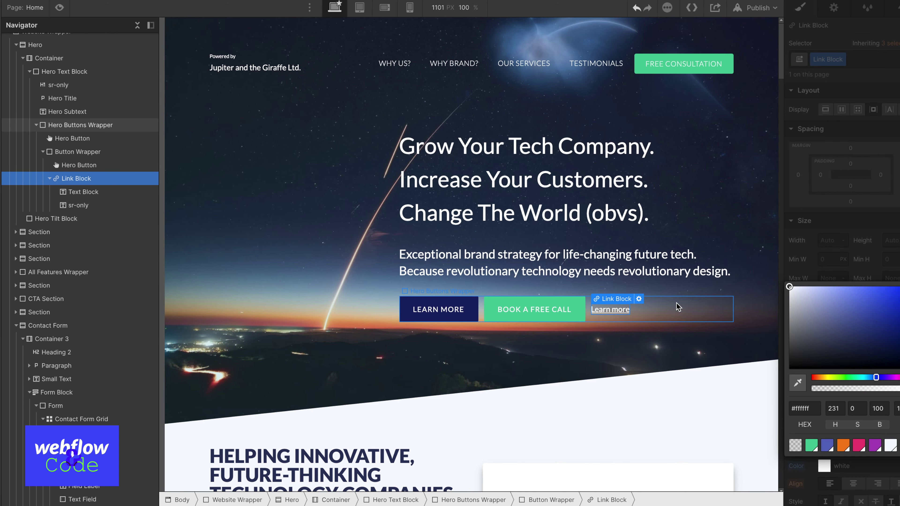
{"action": "left_click", "coordinate": [678, 307]}
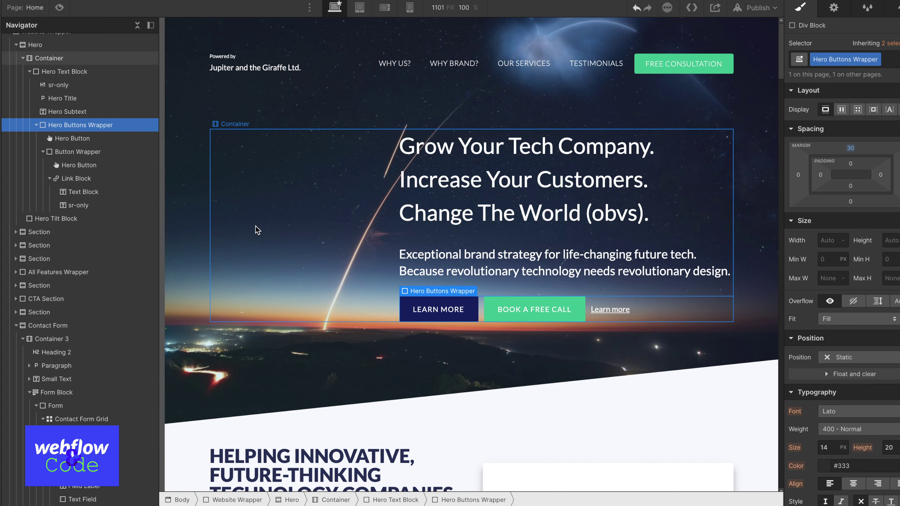
{"action": "left_click", "coordinate": [74, 208]}
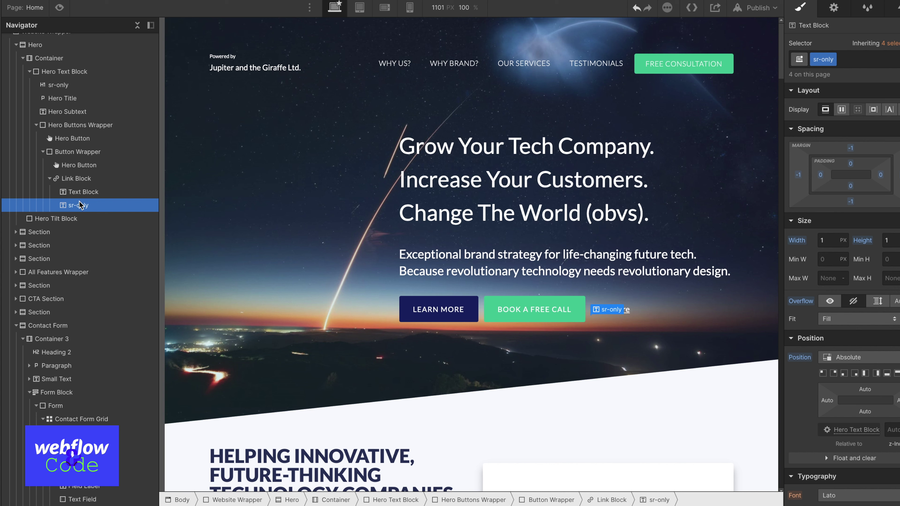
{"action": "left_click", "coordinate": [85, 179]}
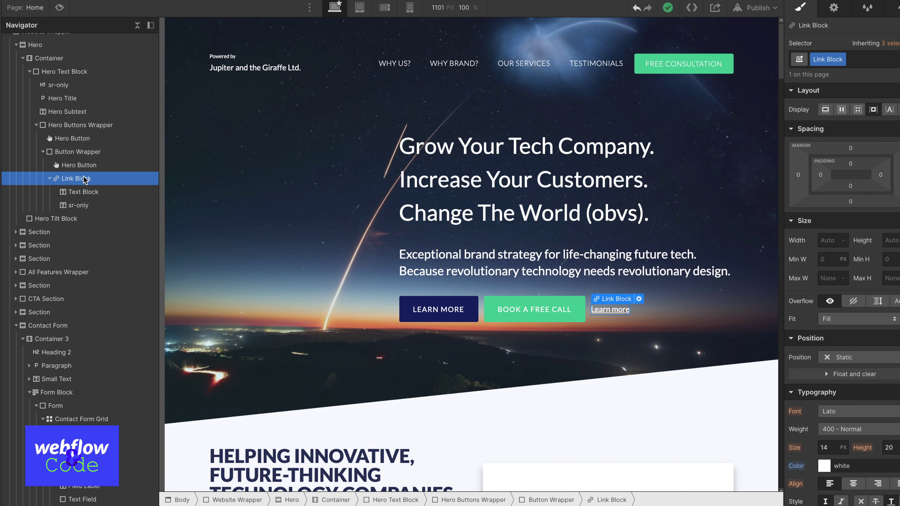
{"action": "left_click", "coordinate": [115, 207]}
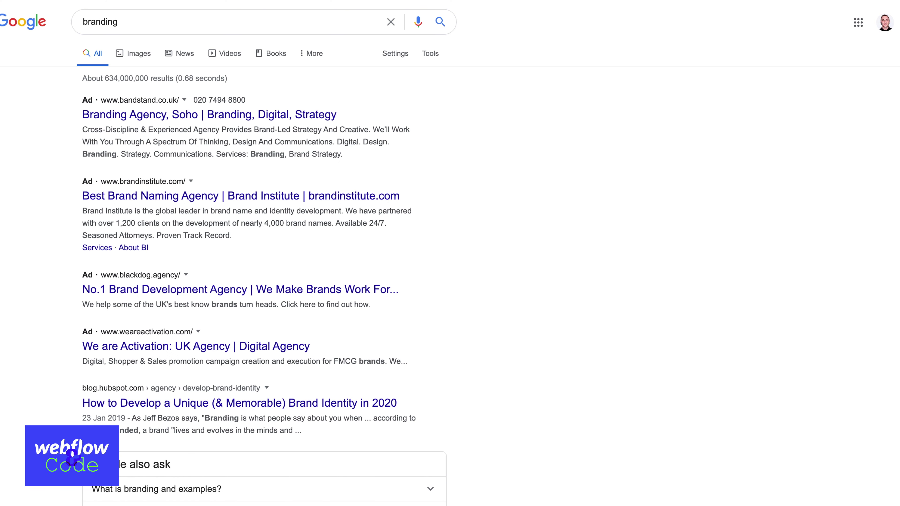
Tab from the Skip to main content link to the first branding result's title
{"action": "key", "text": "Tab"}
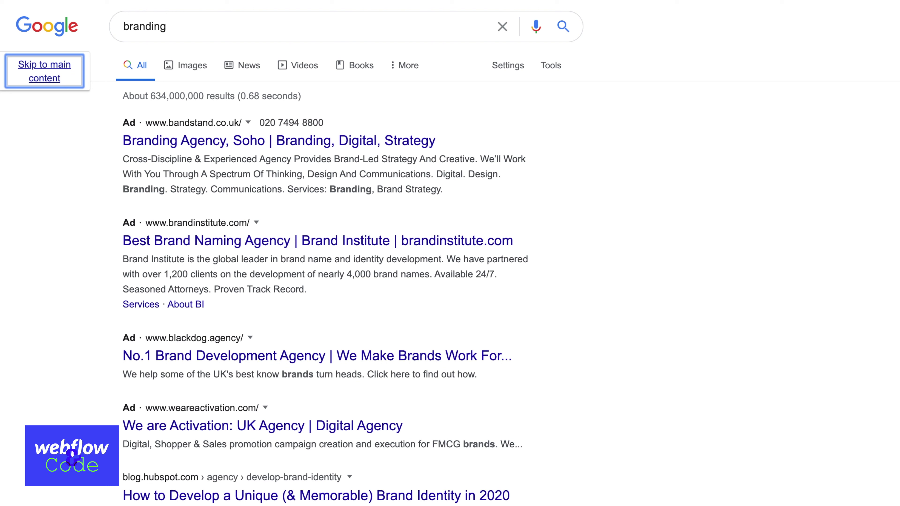
{"action": "key", "text": "Tab"}
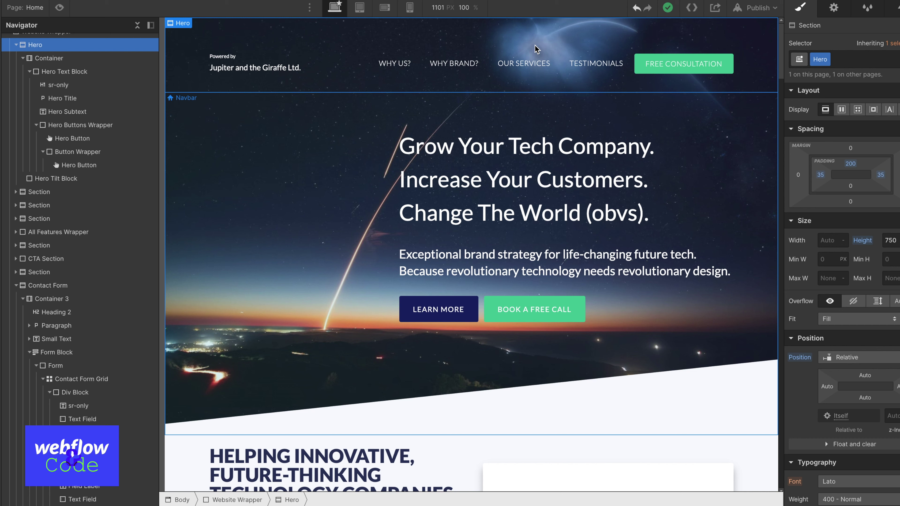
Switch the sr-only H1 heading's class to its Focused state for styling
{"action": "left_click", "coordinate": [60, 87]}
{"action": "left_click", "coordinate": [895, 60]}
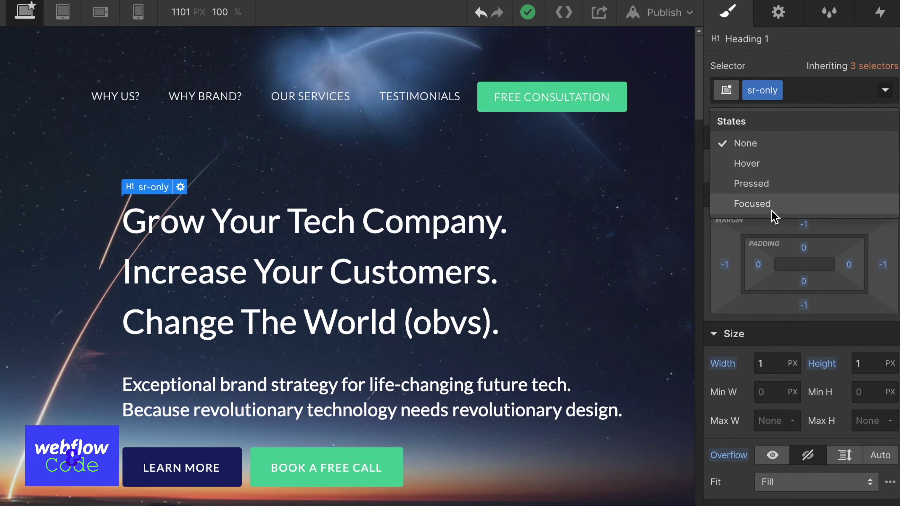
{"action": "left_click", "coordinate": [761, 204]}
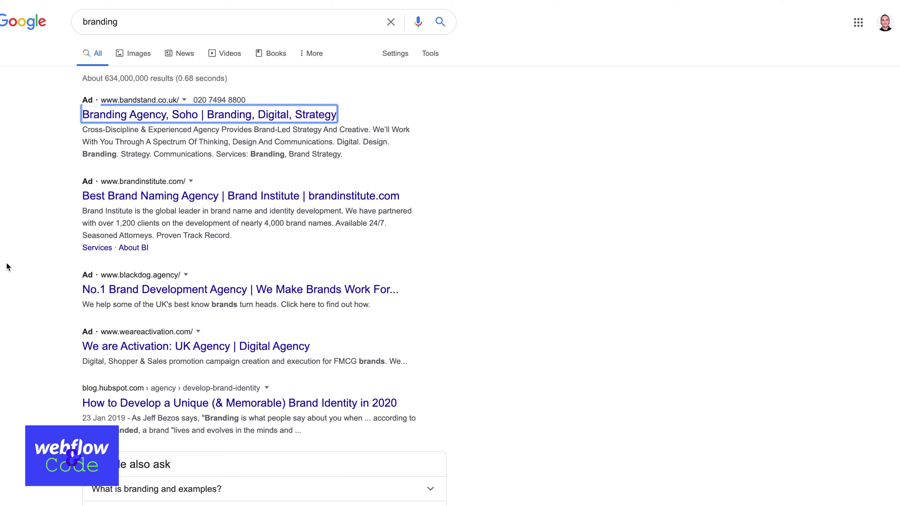
{"action": "right_click", "coordinate": [24, 238]}
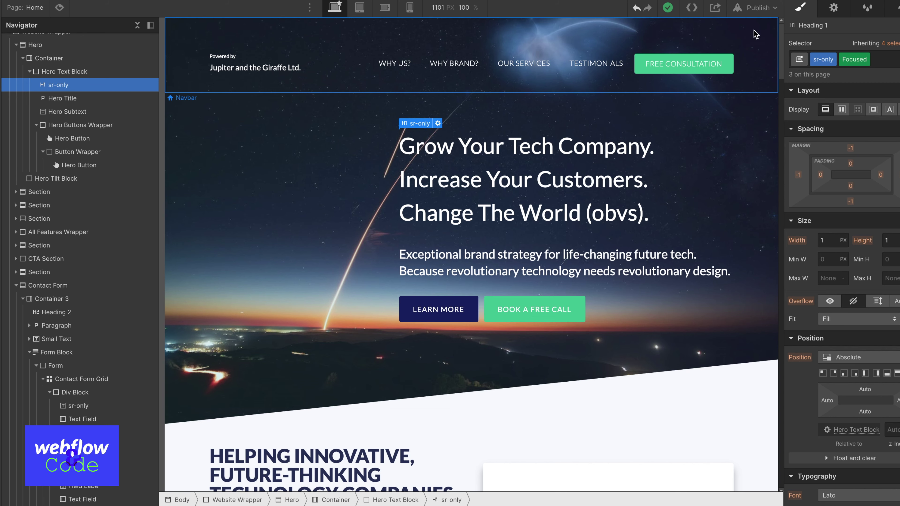
Add the custom attribute aria-hidden="true" to the Hero Title paragraph
{"action": "left_click", "coordinate": [90, 100]}
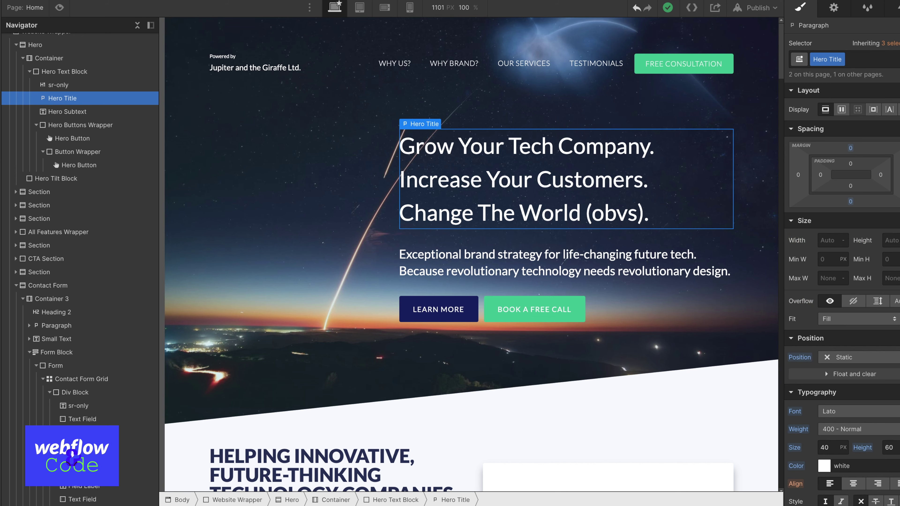
{"action": "left_click", "coordinate": [837, 9]}
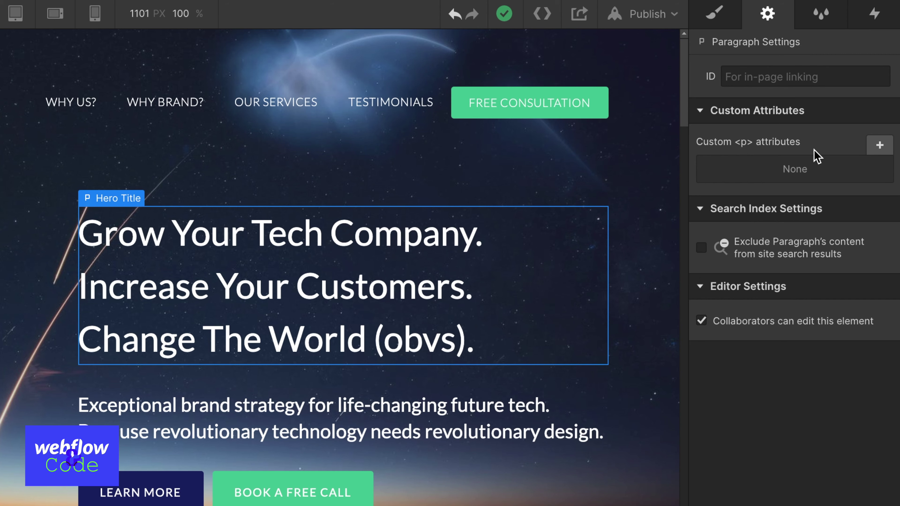
{"action": "left_click", "coordinate": [880, 145]}
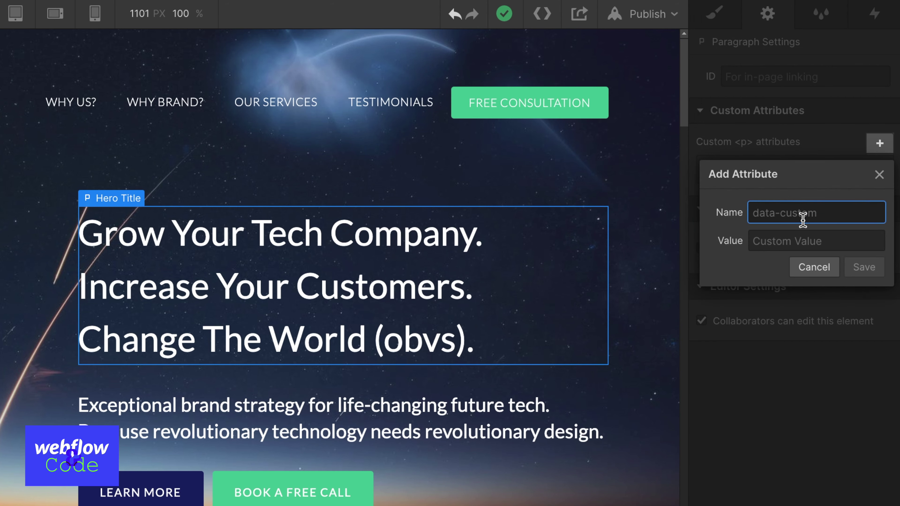
{"action": "type", "text": "aria-"}
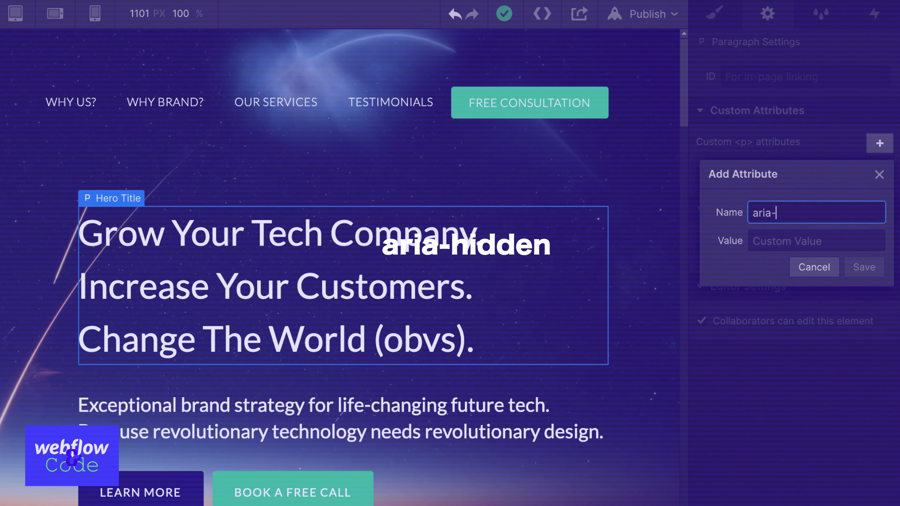
{"action": "type", "text": "hidden"}
{"action": "key", "text": "Tab"}
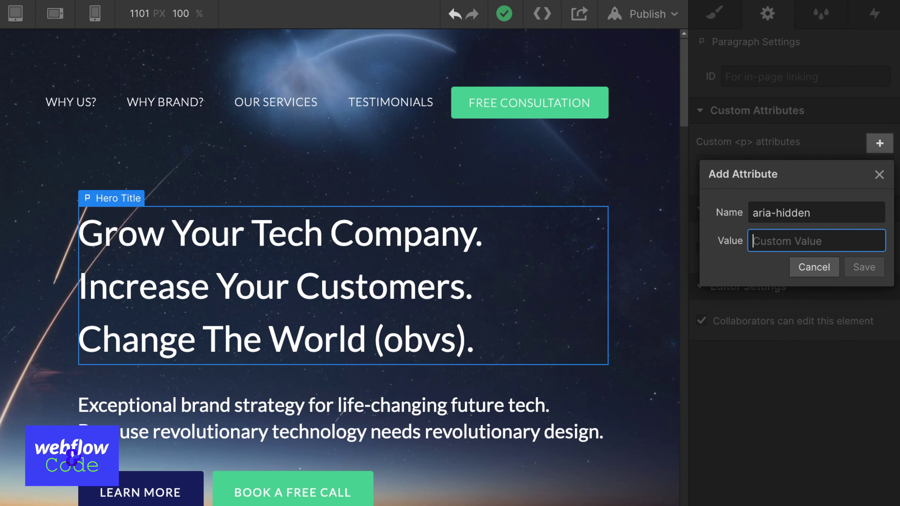
{"action": "type", "text": "true"}
{"action": "key", "text": "Return"}
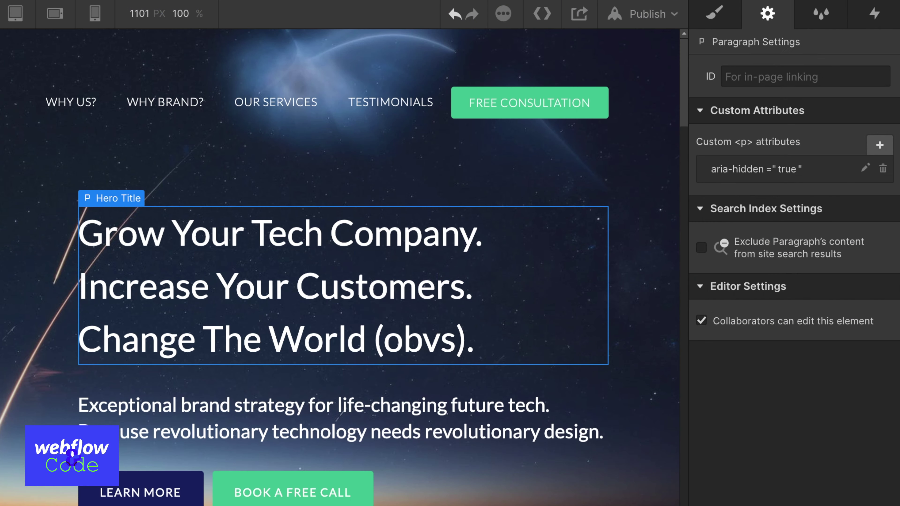